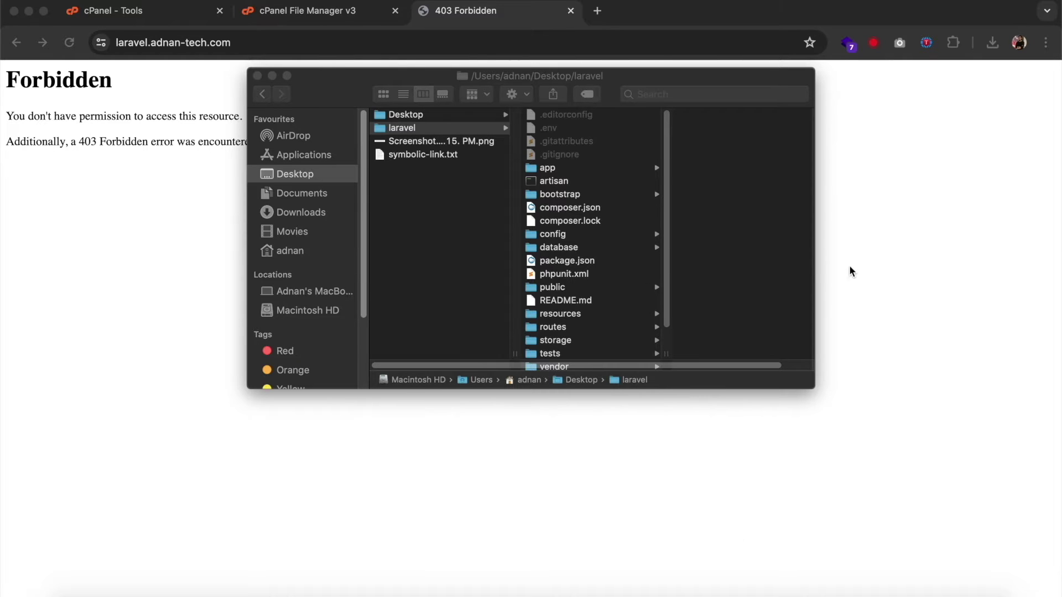
# Review the local laravel project folder in Finder, then return to the browser
pyautogui.click(844, 280)
pyautogui.press('super+Tab')
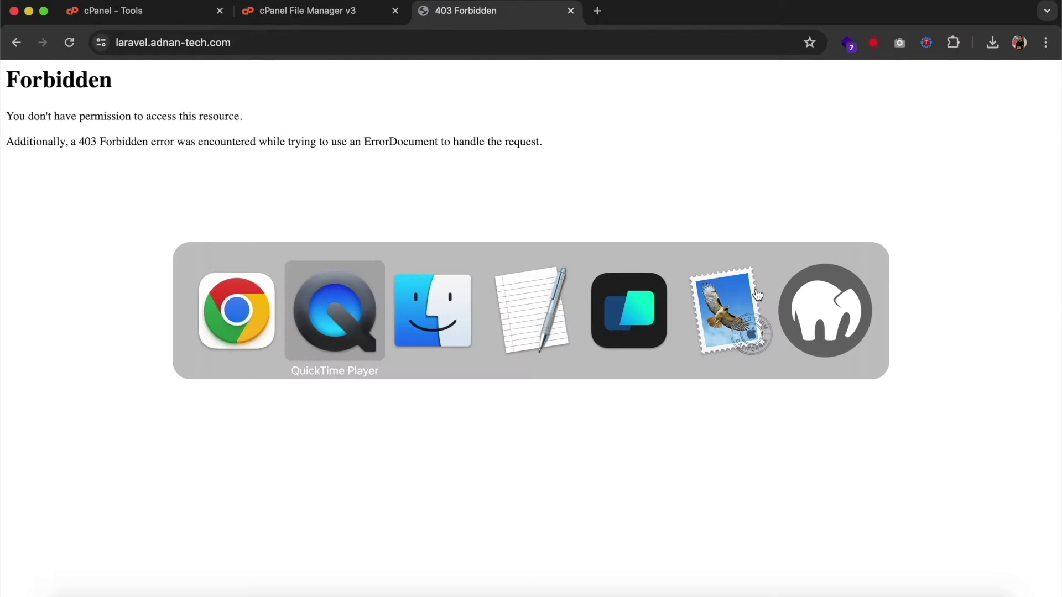
pyautogui.press('super+Tab')
pyautogui.press('Tab')
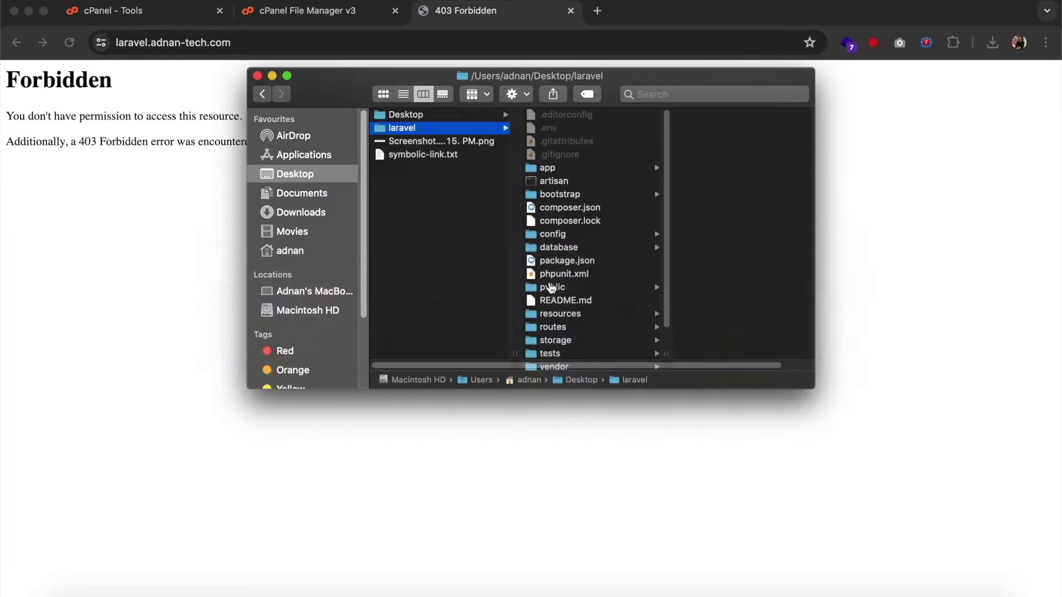
pyautogui.scroll(-2, 576, 227)
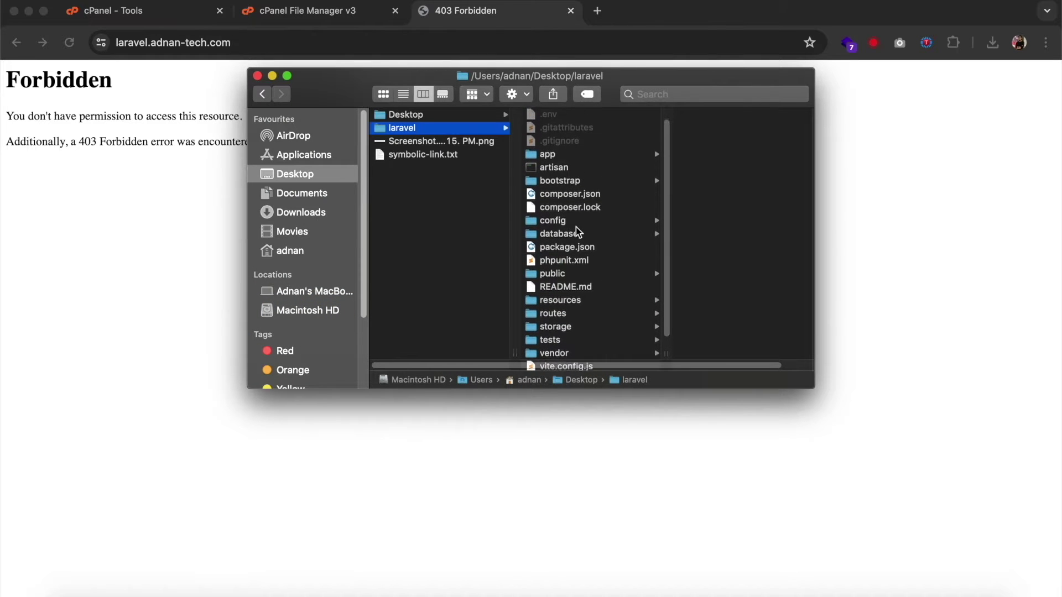
pyautogui.click(865, 224)
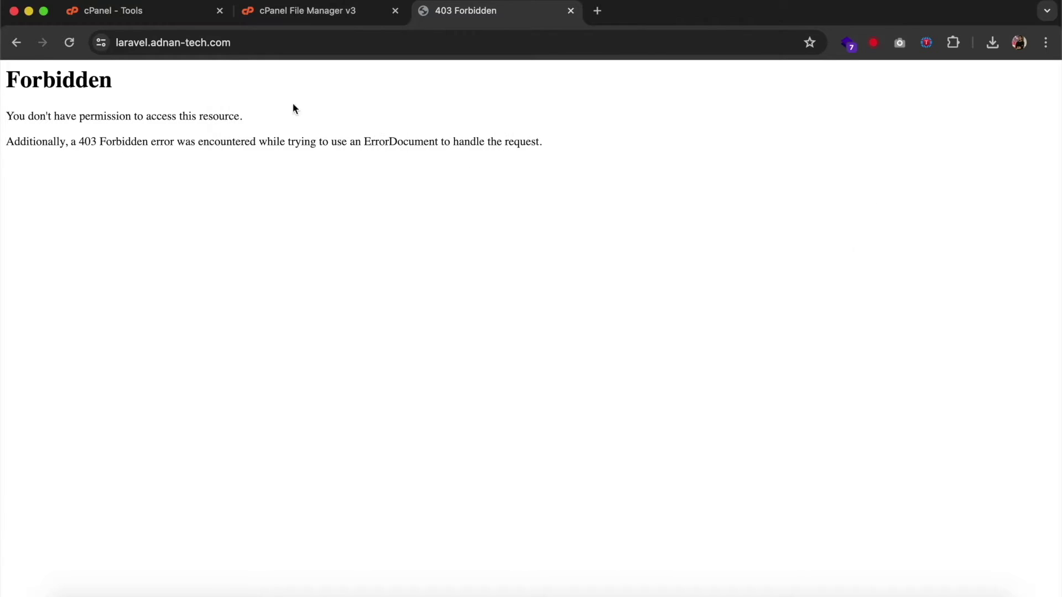
# Upload all four files from laravel/public (.htaccess, favicon.ico, index.php, robots.txt) to laravel.adnan-tech.com
pyautogui.click(300, 22)
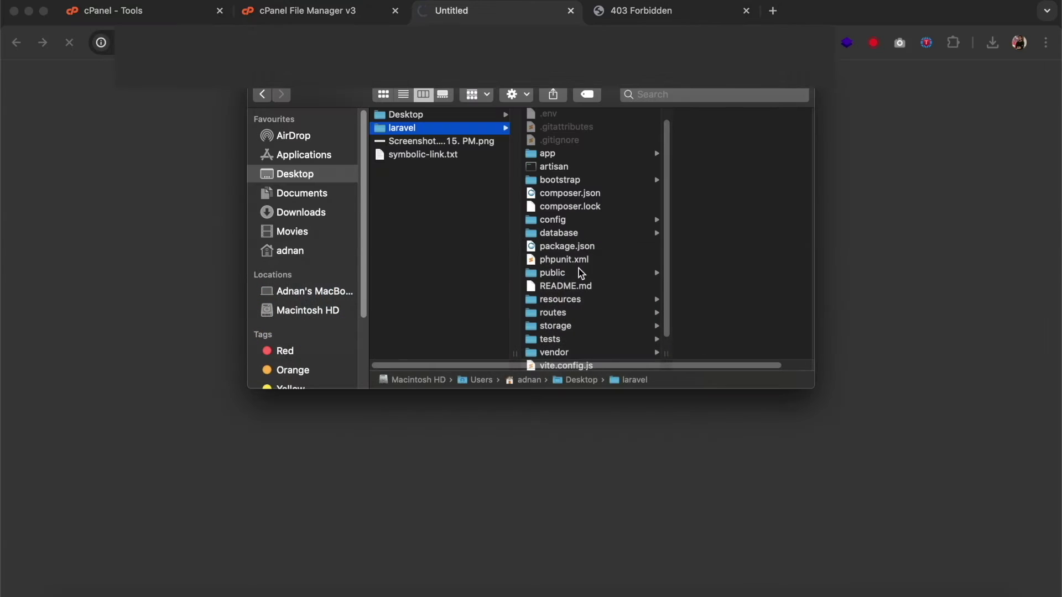
pyautogui.click(580, 273)
pyautogui.click(728, 141)
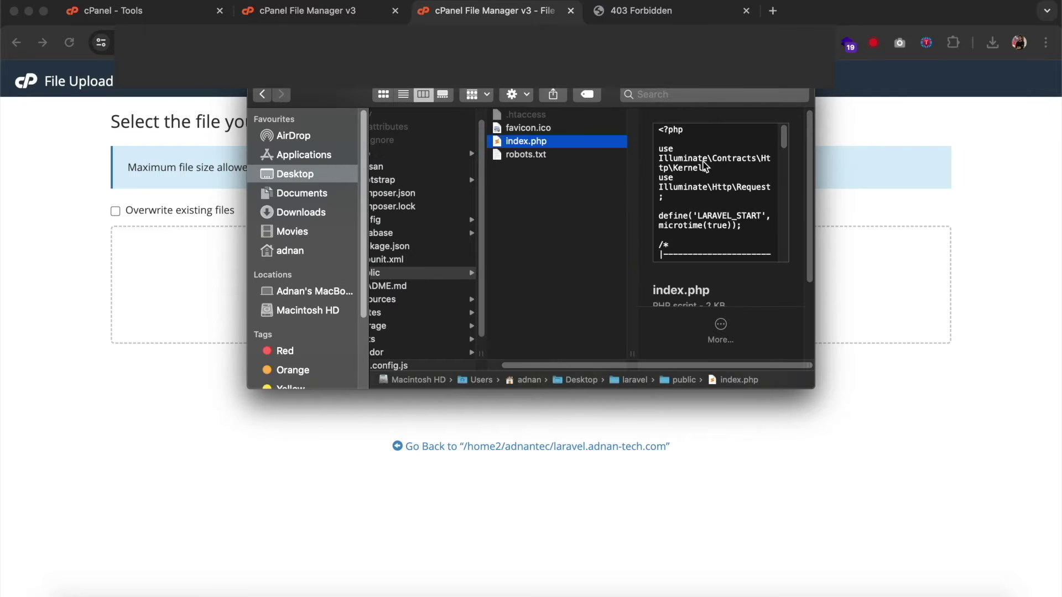
pyautogui.press('super+a')
pyautogui.moveTo(550, 142); pyautogui.dragTo(897, 275)
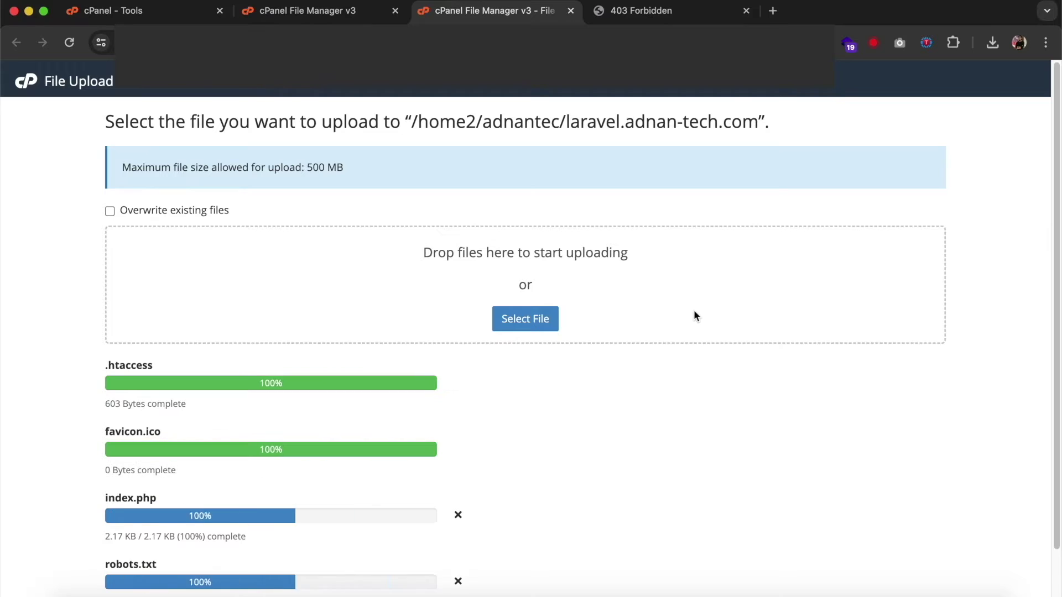
pyautogui.scroll(-2, 614, 381)
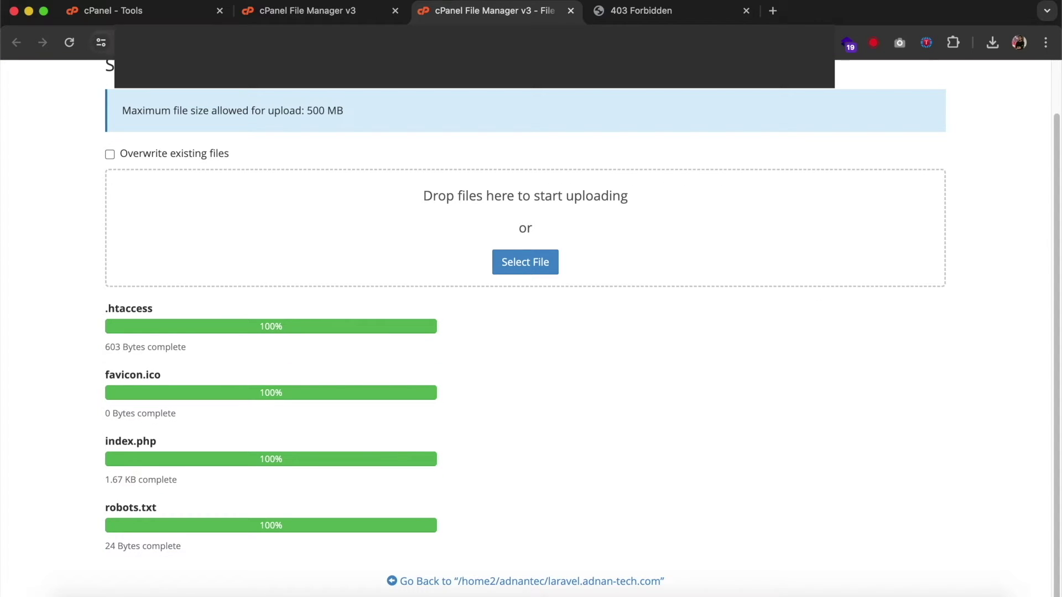
pyautogui.click(570, 11)
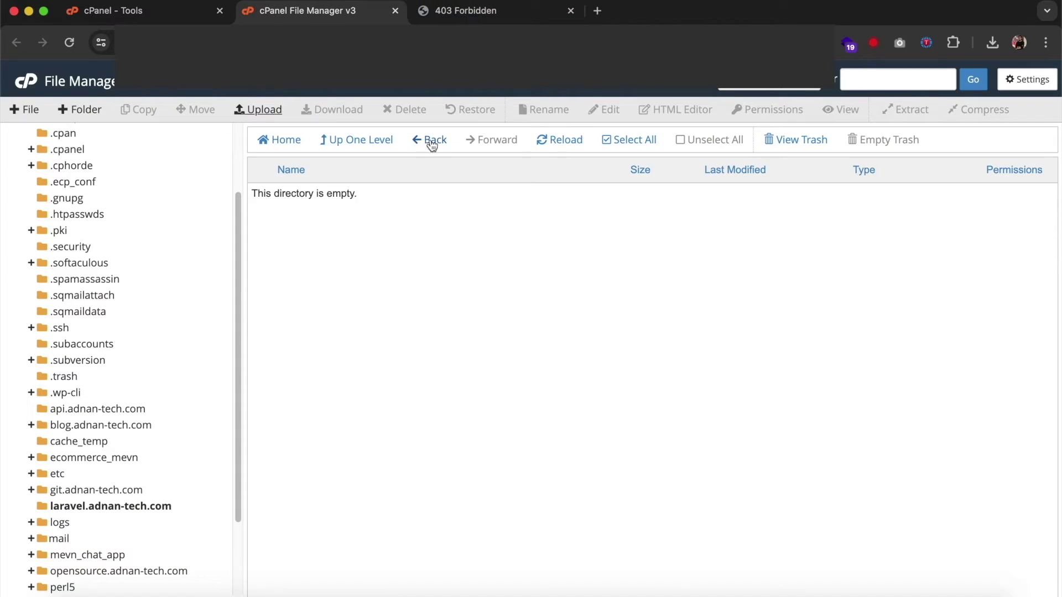
# Refresh the subdomain listing to show the four uploaded files
pyautogui.click(540, 142)
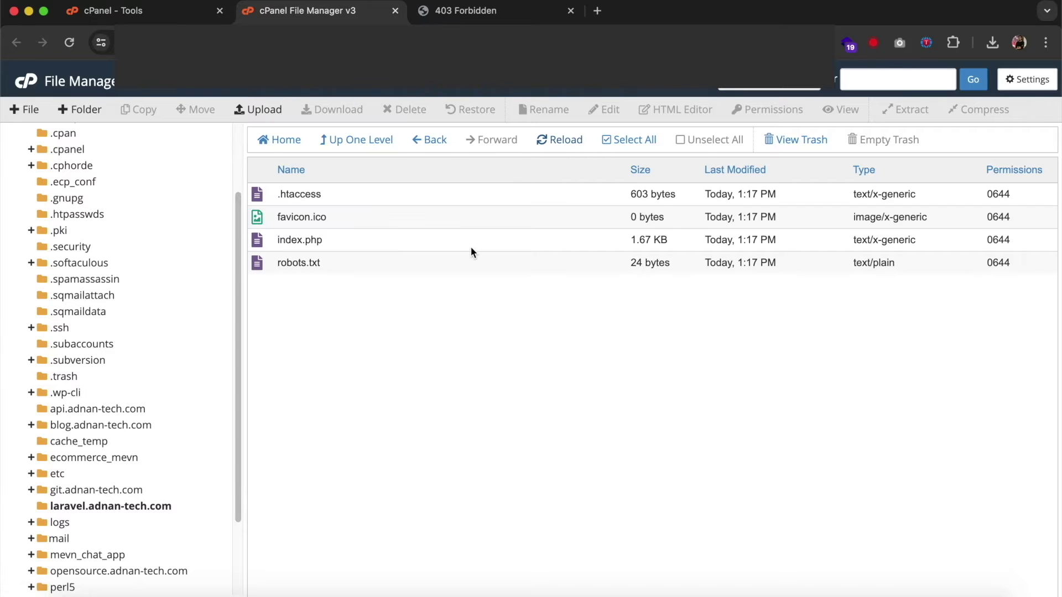
pyautogui.click(393, 242)
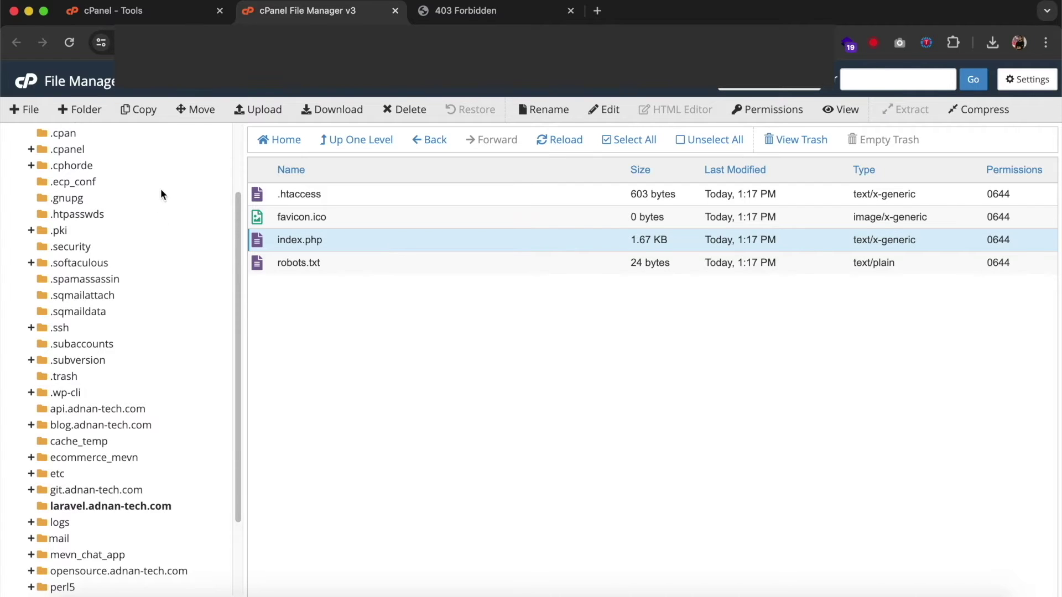
pyautogui.scroll(3, 118, 295)
# Create a folder named laravel-server in the /home2/adnantec home directory
pyautogui.click(100, 196)
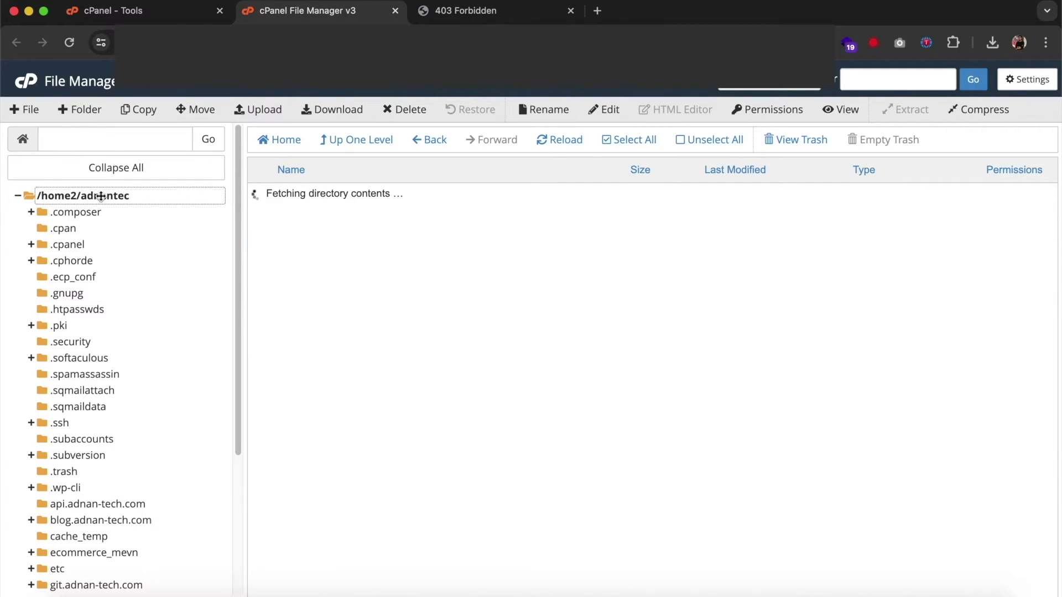
pyautogui.click(88, 113)
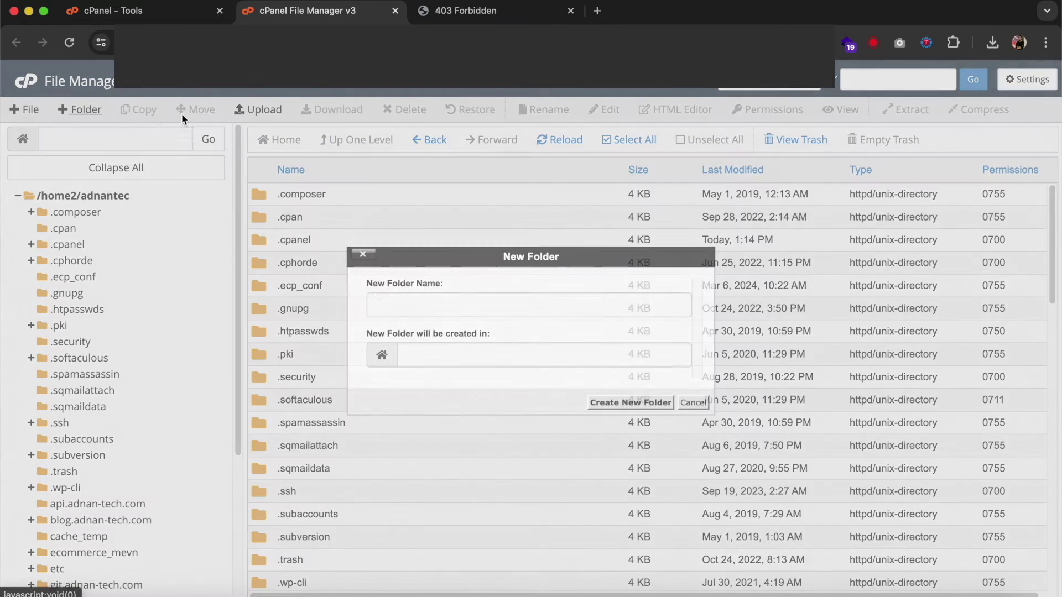
pyautogui.write('laravel-ser')
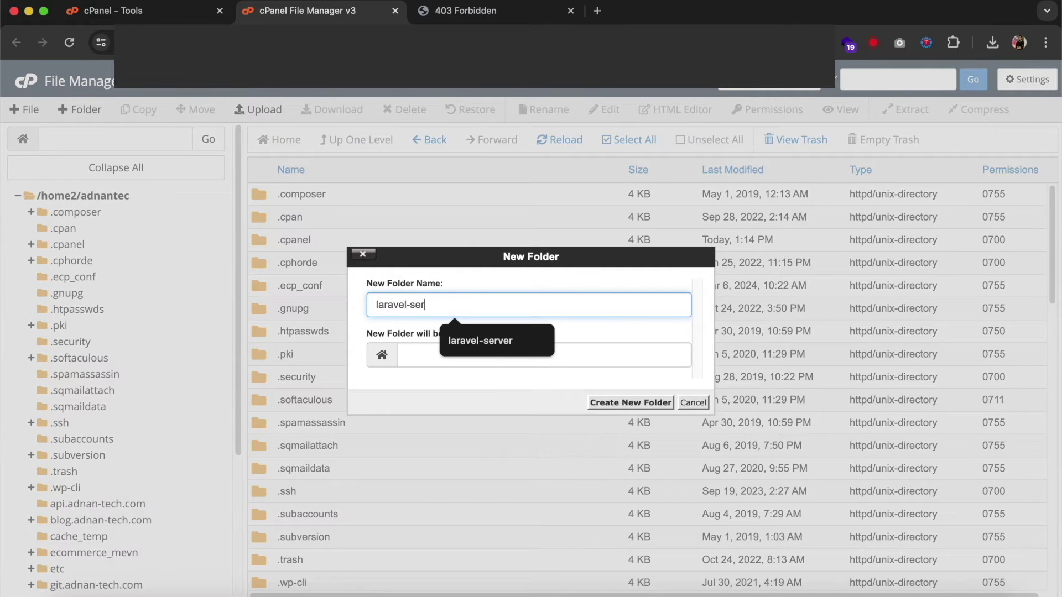
pyautogui.write('ver')
pyautogui.press('Return')
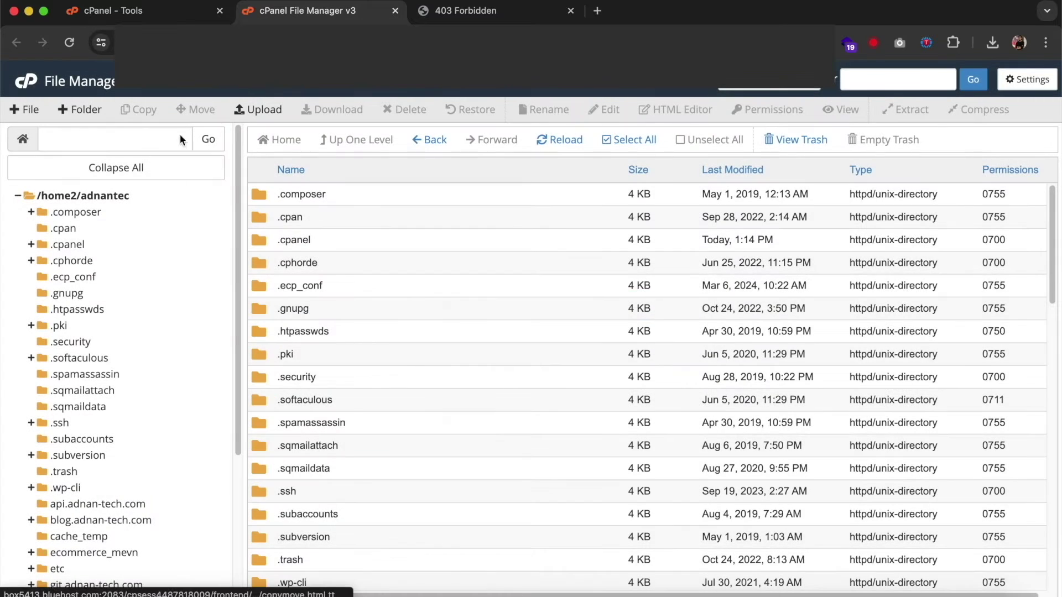
pyautogui.scroll(-5, 104, 291)
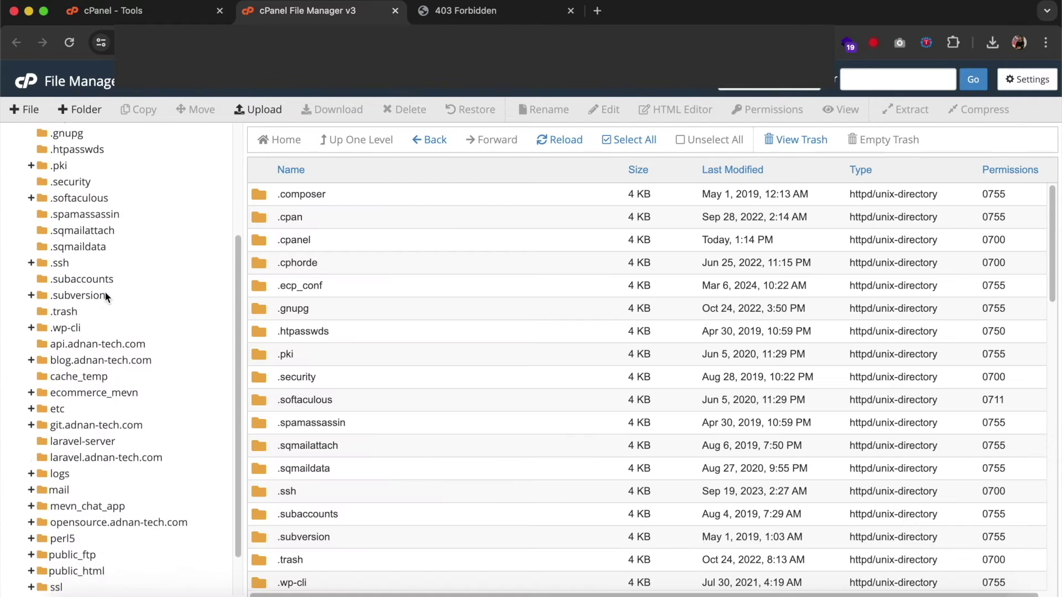
# Compress the 20 laravel project items, excluding public, into Archive.zip
pyautogui.click(86, 390)
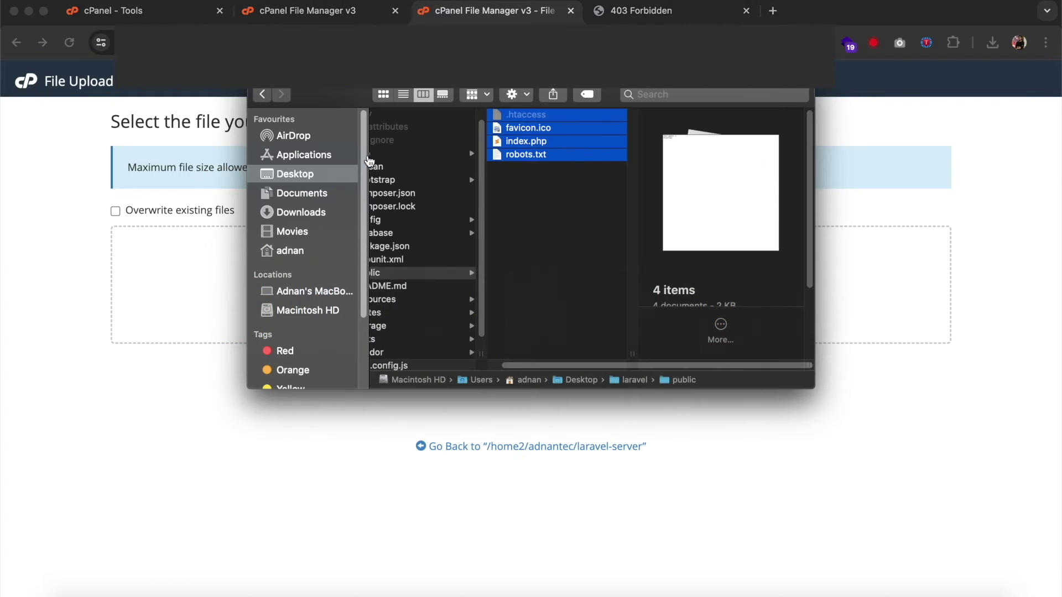
pyautogui.hscroll(-3, 588, 225)
pyautogui.click(485, 260)
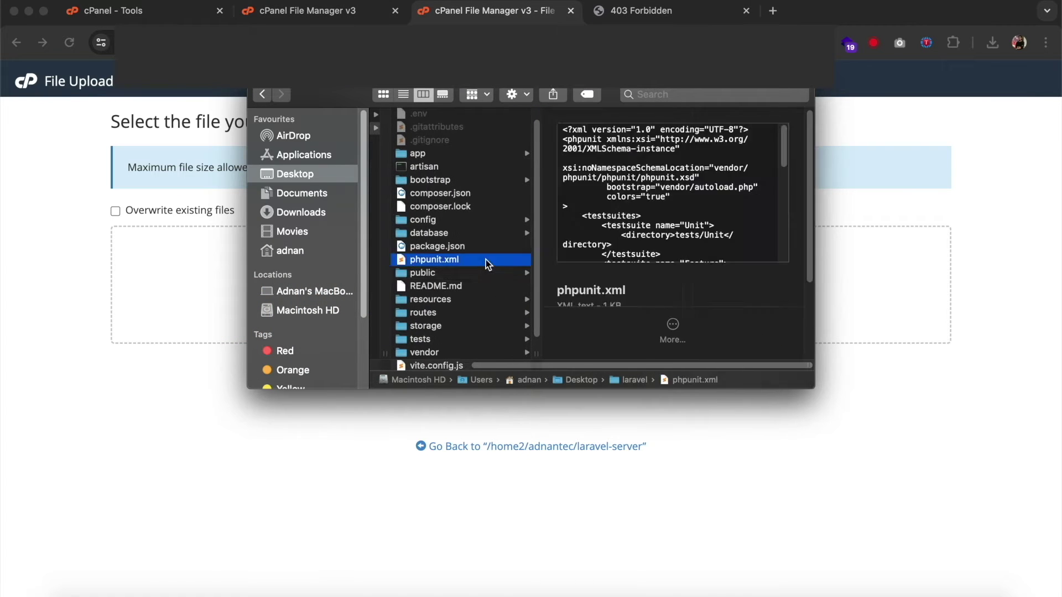
pyautogui.press('super+a')
pyautogui.keyDown('super'); pyautogui.click(445, 260); pyautogui.keyUp('super')
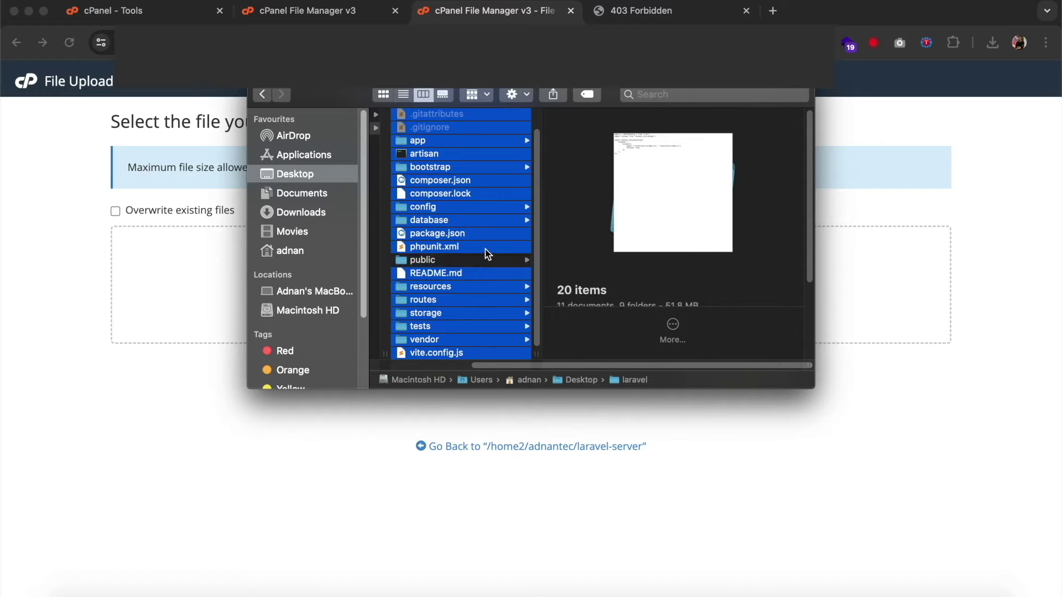
pyautogui.rightClick(485, 249)
pyautogui.click(528, 338)
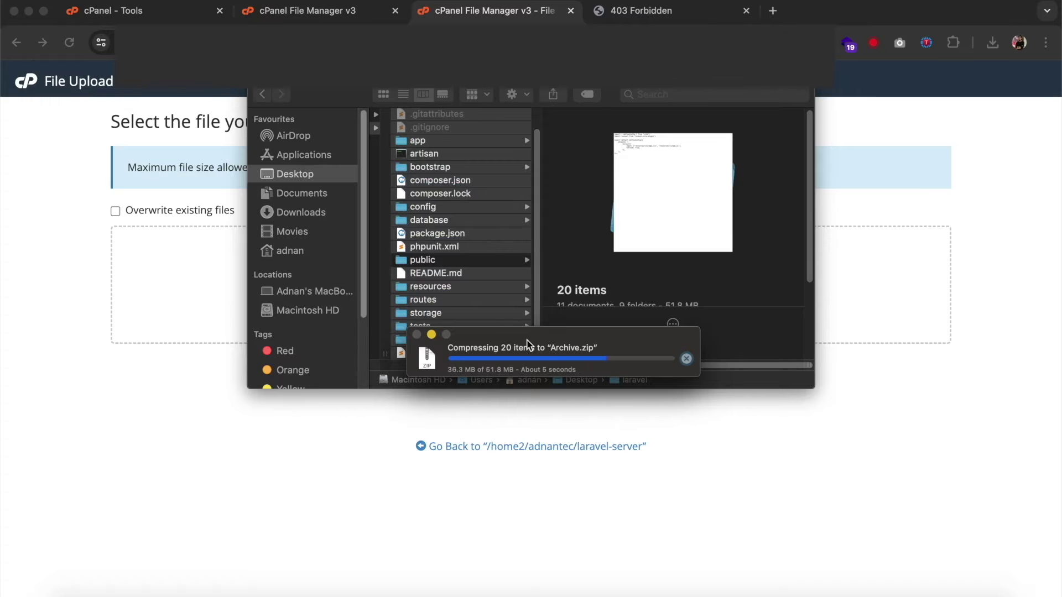
# Upload Archive.zip (24.62 MB) into laravel-server and refresh the listing
pyautogui.moveTo(436, 141); pyautogui.dragTo(917, 293)
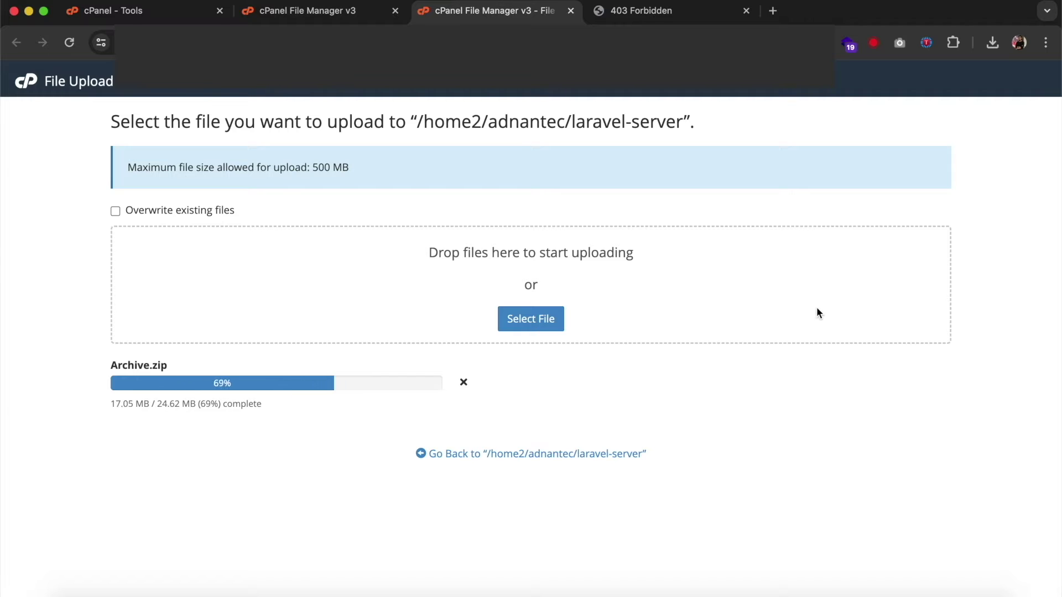
pyautogui.click(570, 11)
pyautogui.click(554, 145)
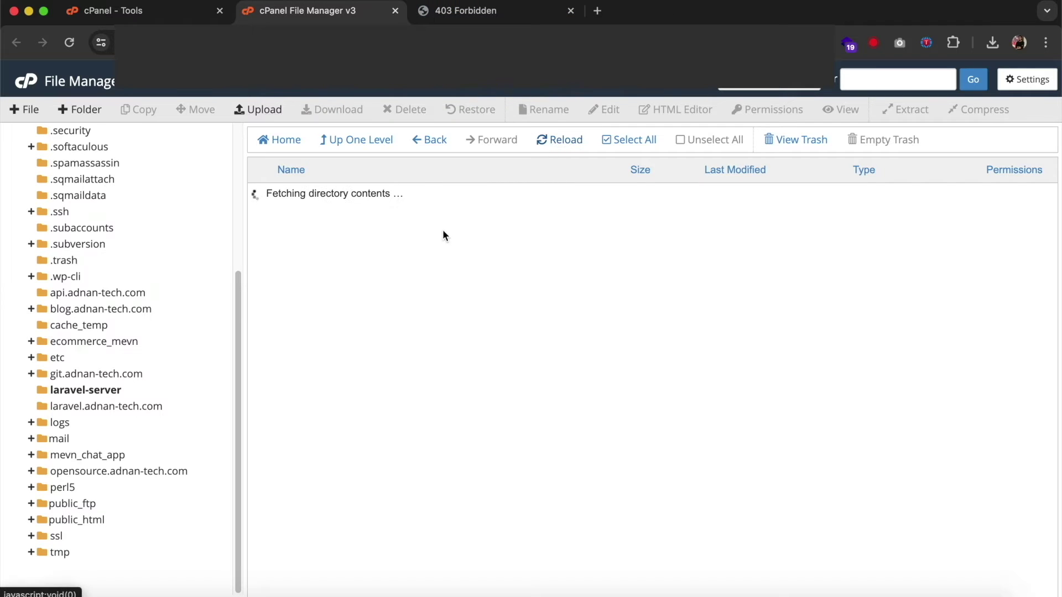
# Extract Archive.zip into the laravel-server folder
pyautogui.rightClick(400, 195)
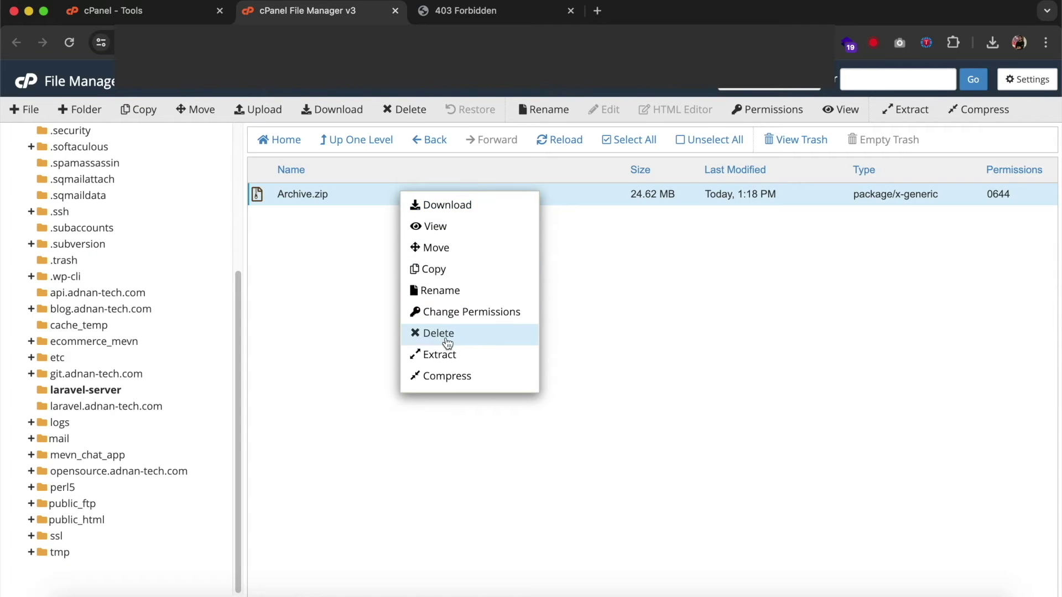
pyautogui.click(442, 354)
pyautogui.press('Return')
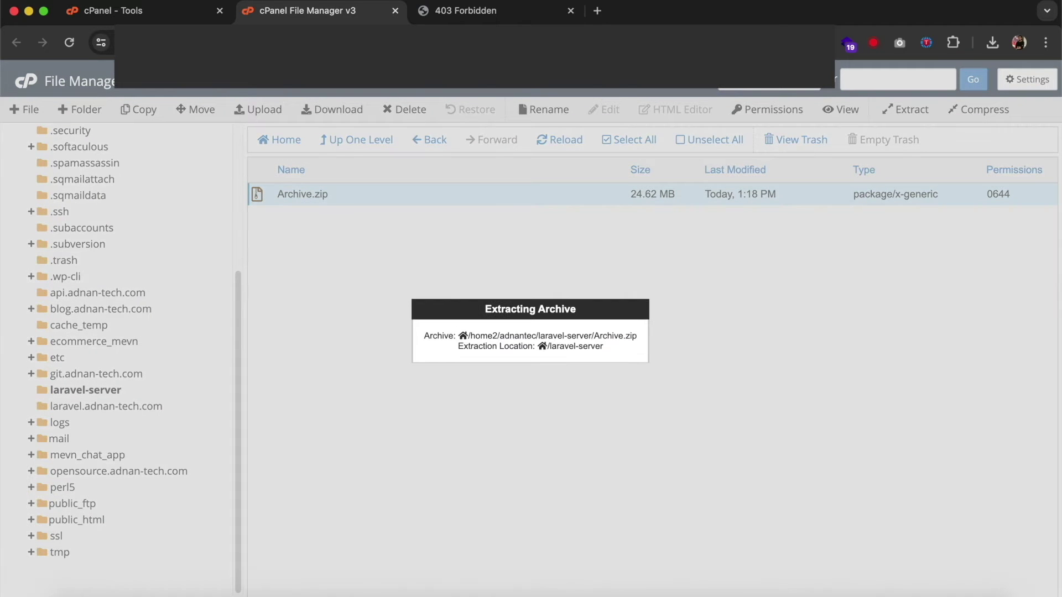
pyautogui.click(768, 485)
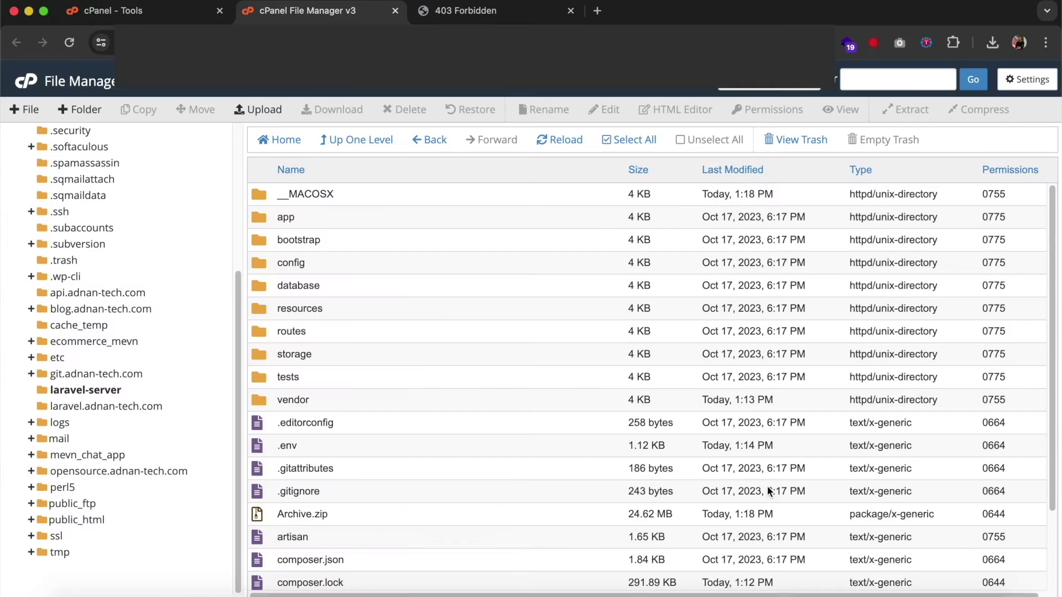
# Permanently delete Archive.zip, skipping the trash
pyautogui.rightClick(403, 515)
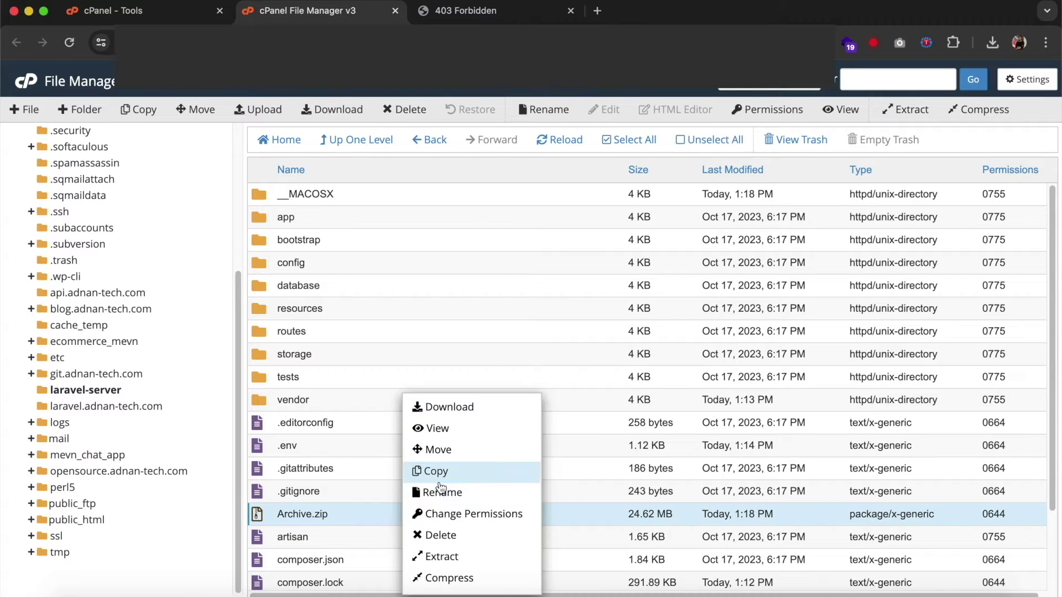
pyautogui.click(446, 535)
pyautogui.click(546, 335)
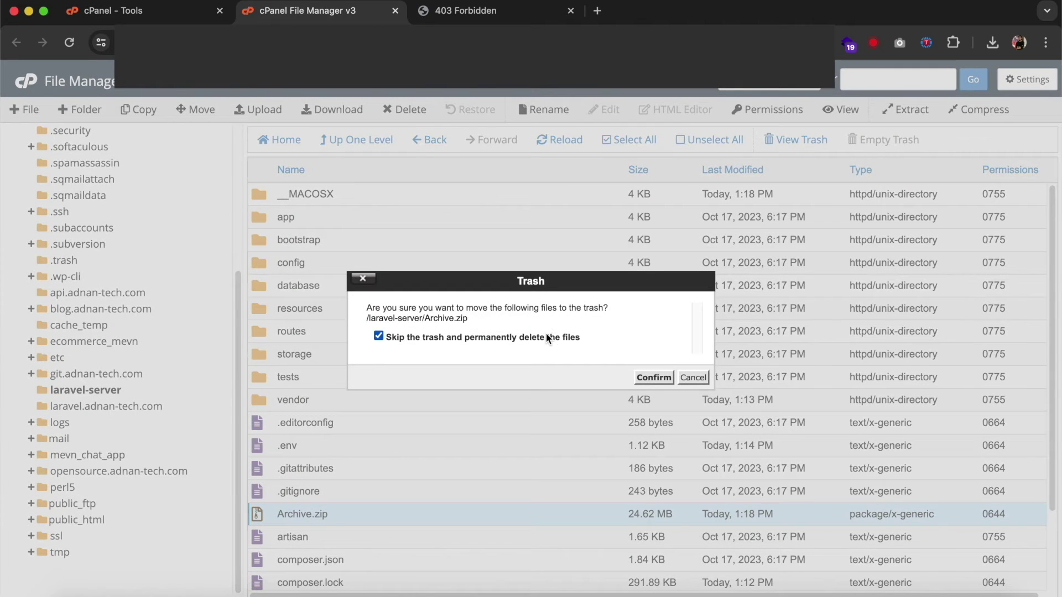
pyautogui.click(653, 377)
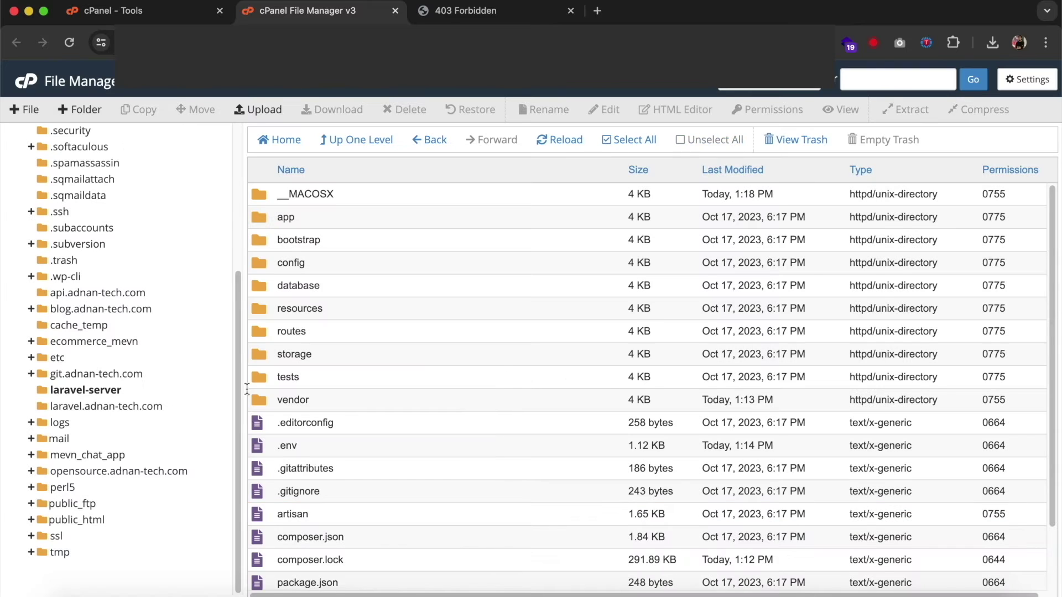
# Insert laravel-server into the maintenance path on line 19 of the subdomain's index.php
pyautogui.click(126, 407)
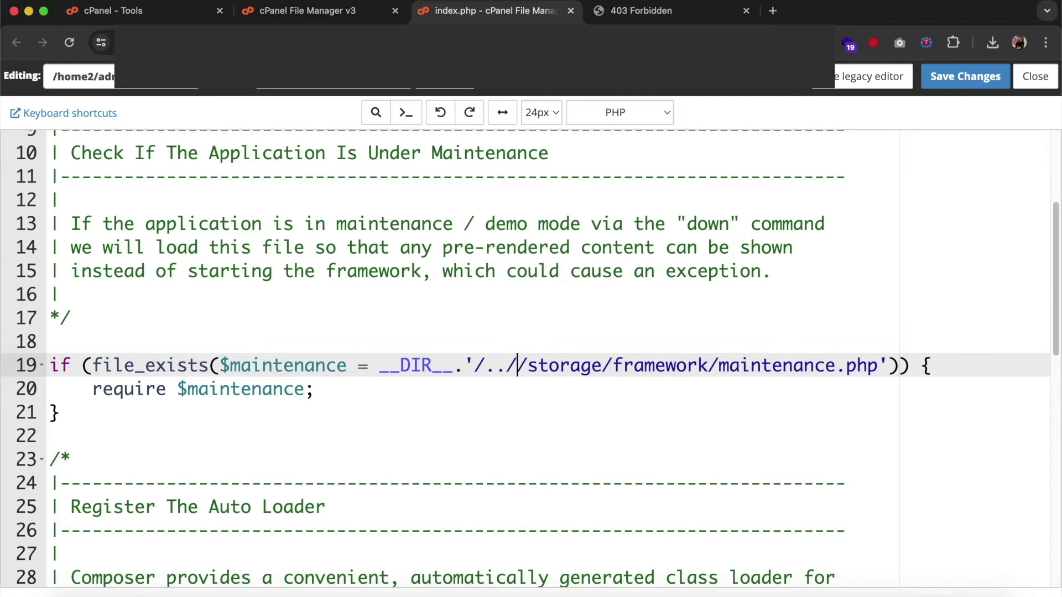
pyautogui.write('el-server')
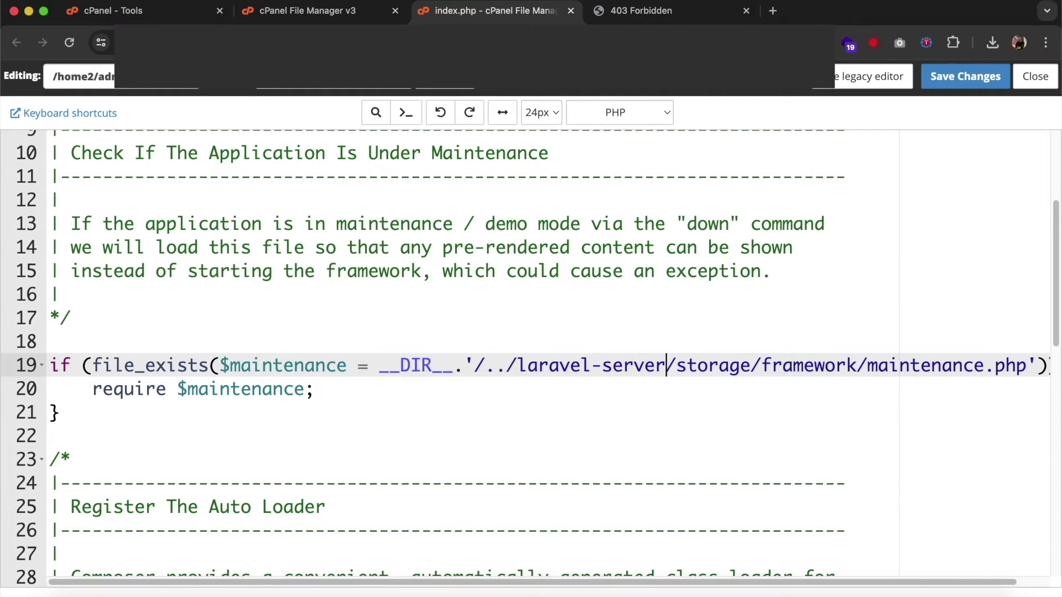
pyautogui.hotkey('alt', 'shift', 'Left')
pyautogui.hotkey('shift', 'Left')
pyautogui.hotkey('alt', 'shift', 'Left')
pyautogui.press('cmd+c')
pyautogui.scroll(-4, 492, 373)
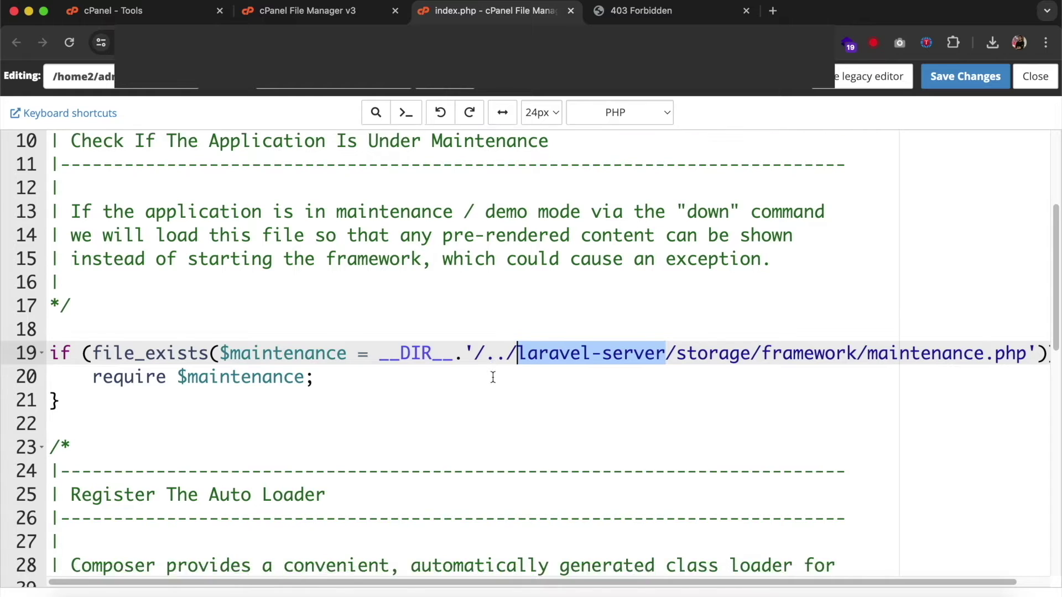
pyautogui.scroll(-3, 492, 377)
# Add laravel-server/ to the autoload (line 34) and bootstrap (line 47) paths, then save
pyautogui.click(268, 463)
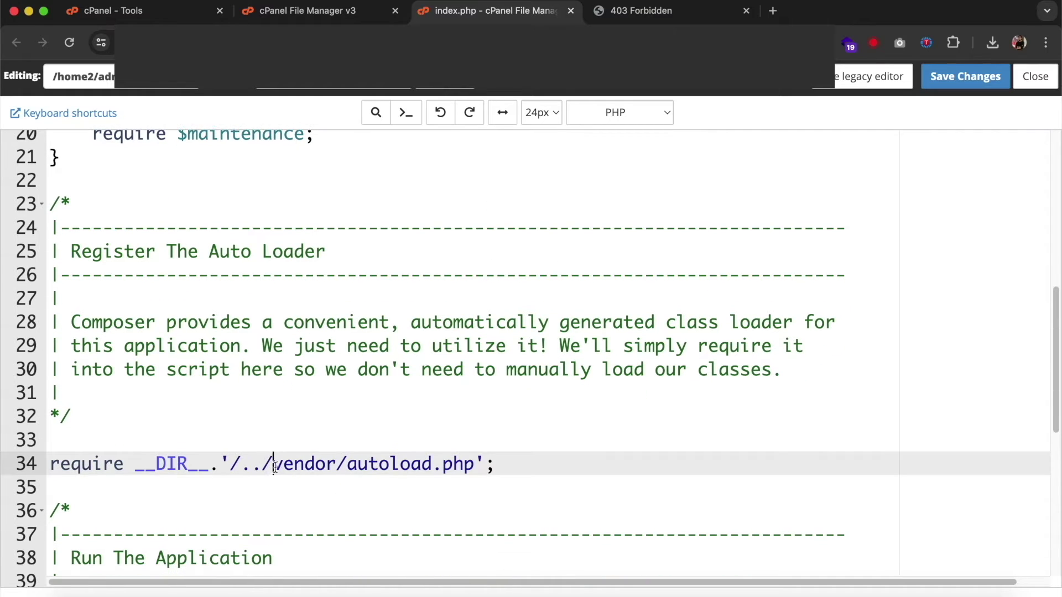
pyautogui.press('cmd+v')
pyautogui.write('/')
pyautogui.scroll(-5, 491, 373)
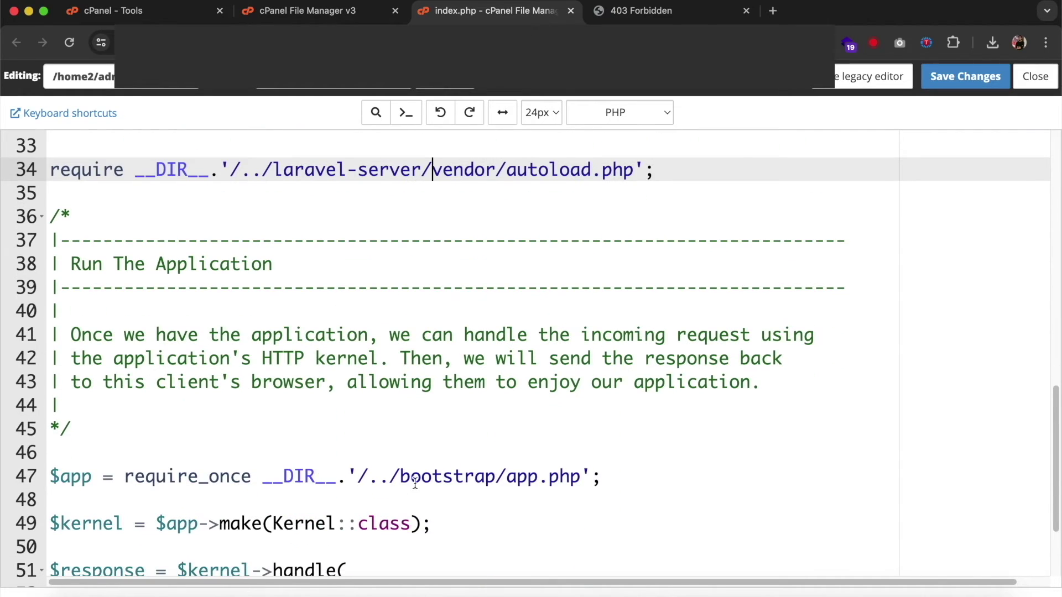
pyautogui.click(402, 475)
pyautogui.press('super+v')
pyautogui.write('/')
pyautogui.scroll(-2, 401, 475)
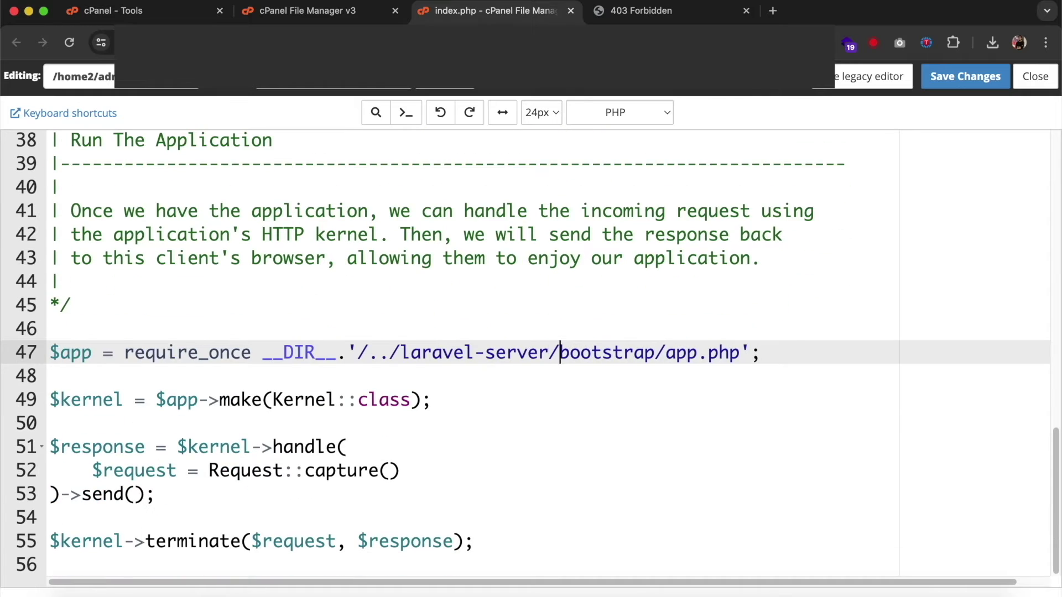
pyautogui.click(923, 87)
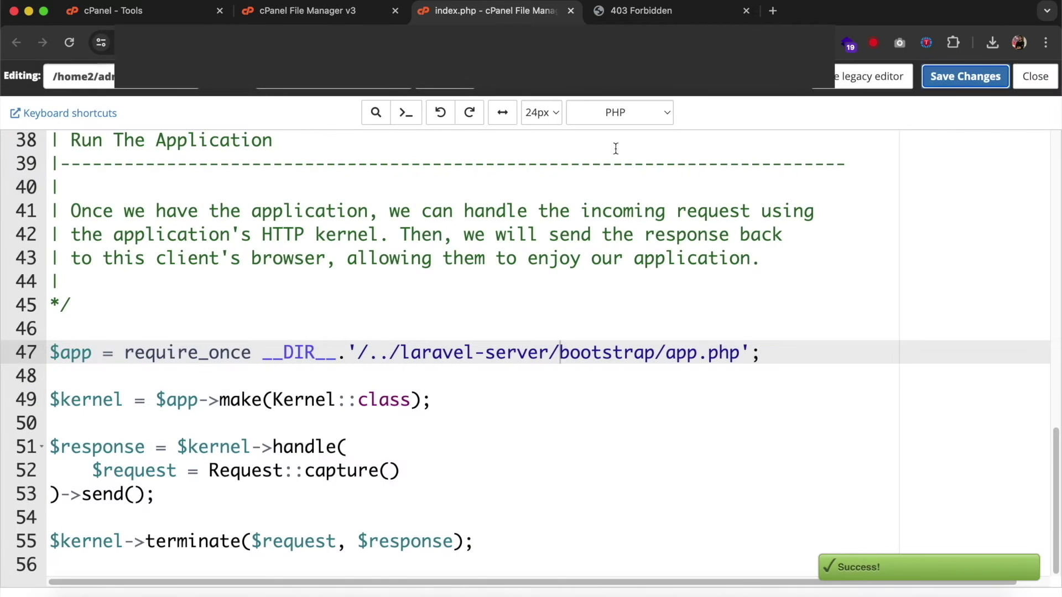
# Reload laravel.adnan-tech.com to confirm the Laravel v10.48.7 welcome page loads
pyautogui.click(627, 20)
pyautogui.click(616, 35)
pyautogui.press('Return')
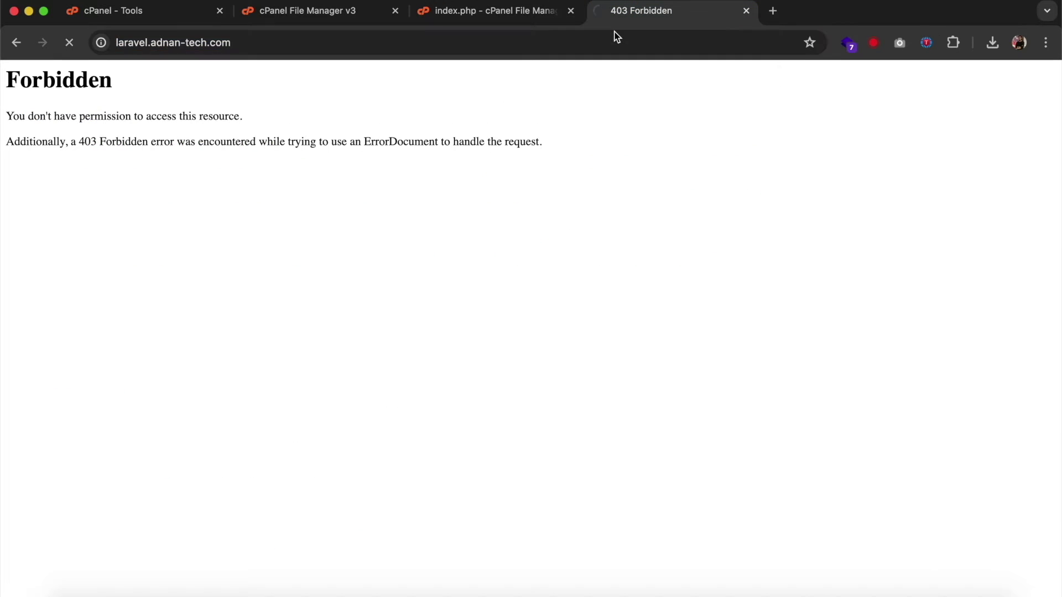
pyautogui.scroll(-2, 531, 157)
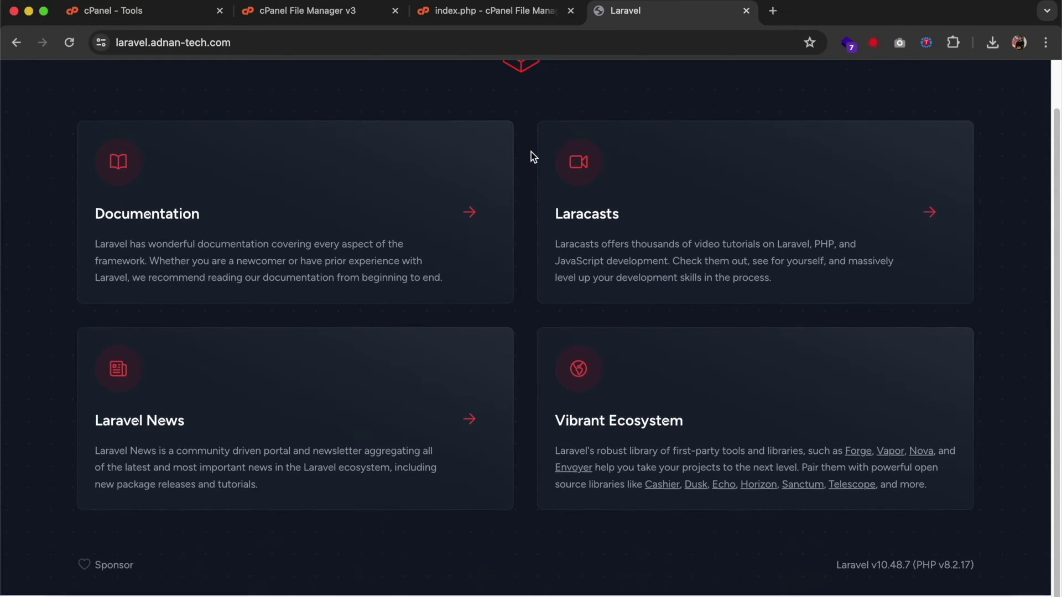
pyautogui.scroll(2, 531, 157)
# Verify /.env is refused by Mod_Security, then reload the site root
pyautogui.click(507, 42)
pyautogui.click(507, 42)
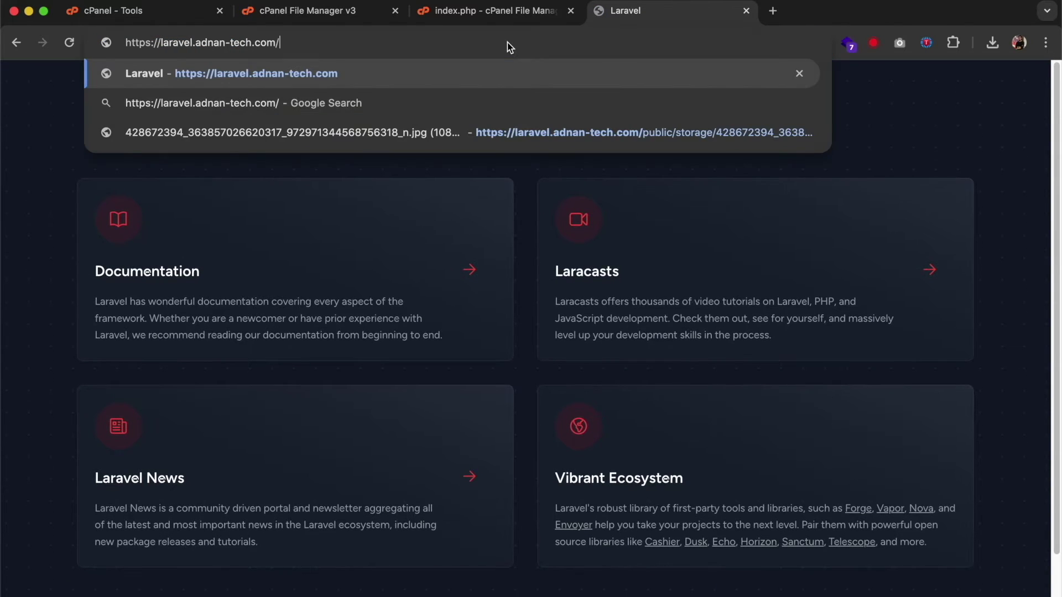
pyautogui.write('.env')
pyautogui.press('Return')
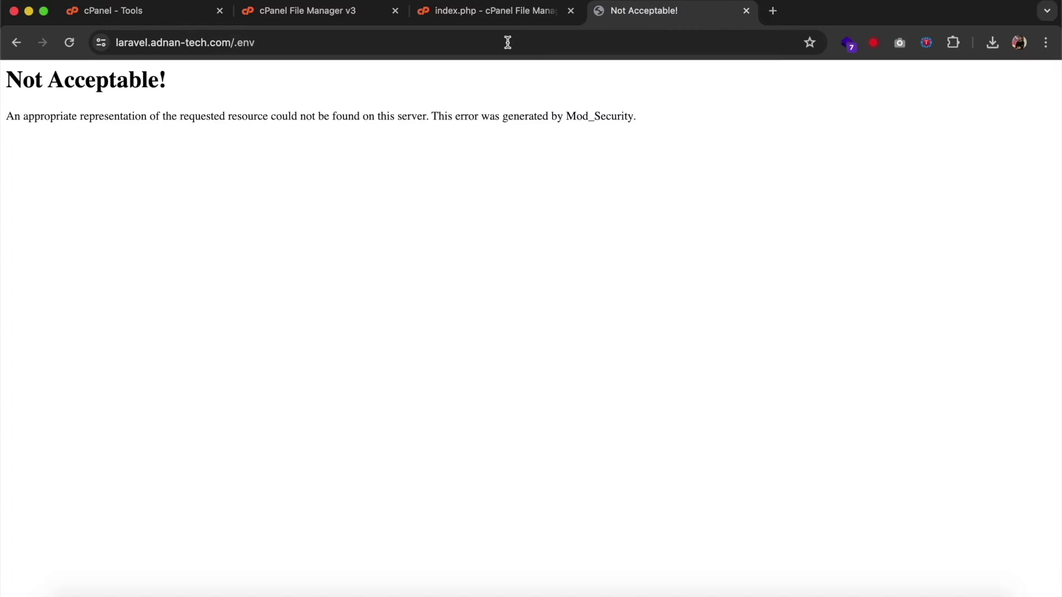
pyautogui.doubleClick(500, 41)
pyautogui.press('BackSpace')
pyautogui.press('BackSpace')
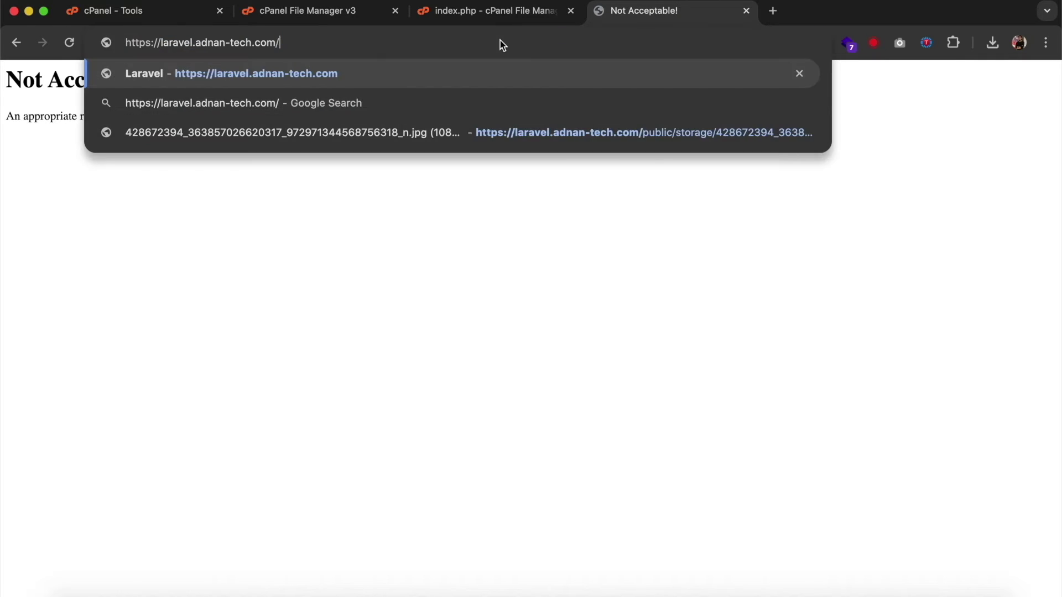
pyautogui.press('Return')
pyautogui.click(483, 13)
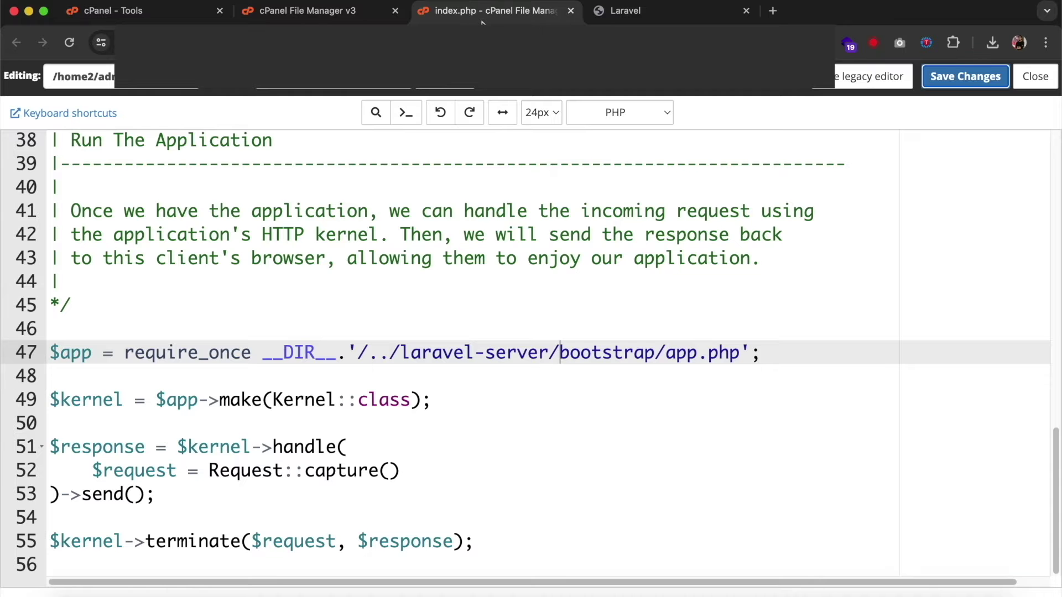
# Close the index.php editor and navigate to laravel-server/storage/app/public
pyautogui.click(380, 259)
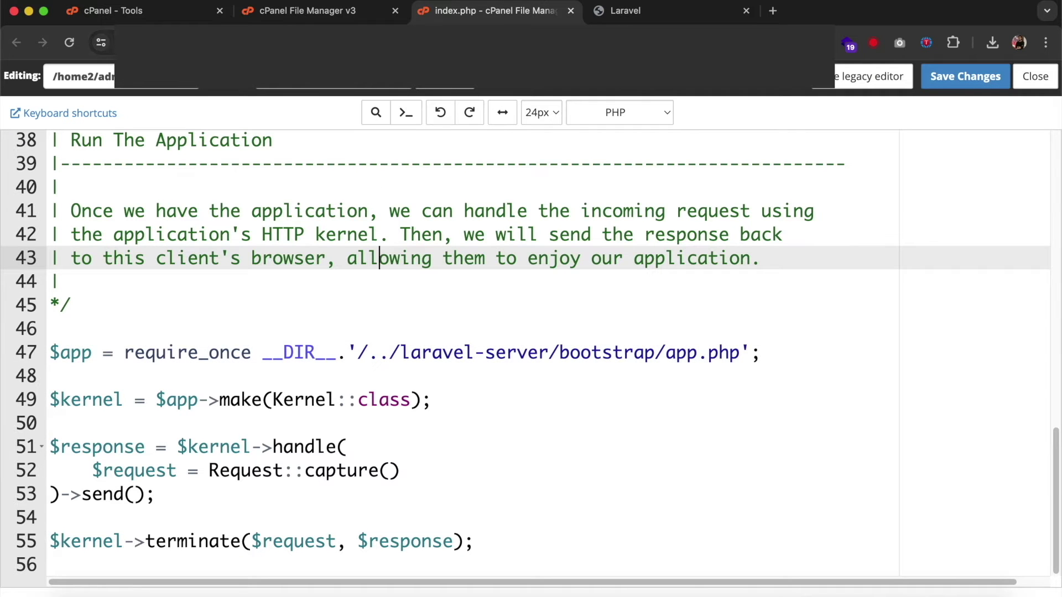
pyautogui.click(572, 11)
pyautogui.click(341, 20)
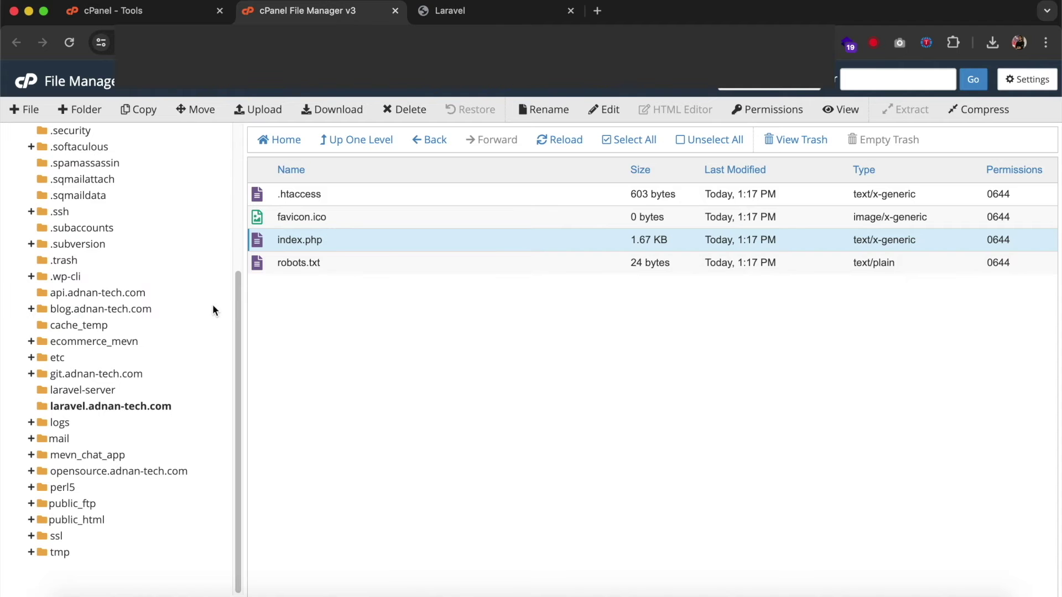
pyautogui.click(104, 391)
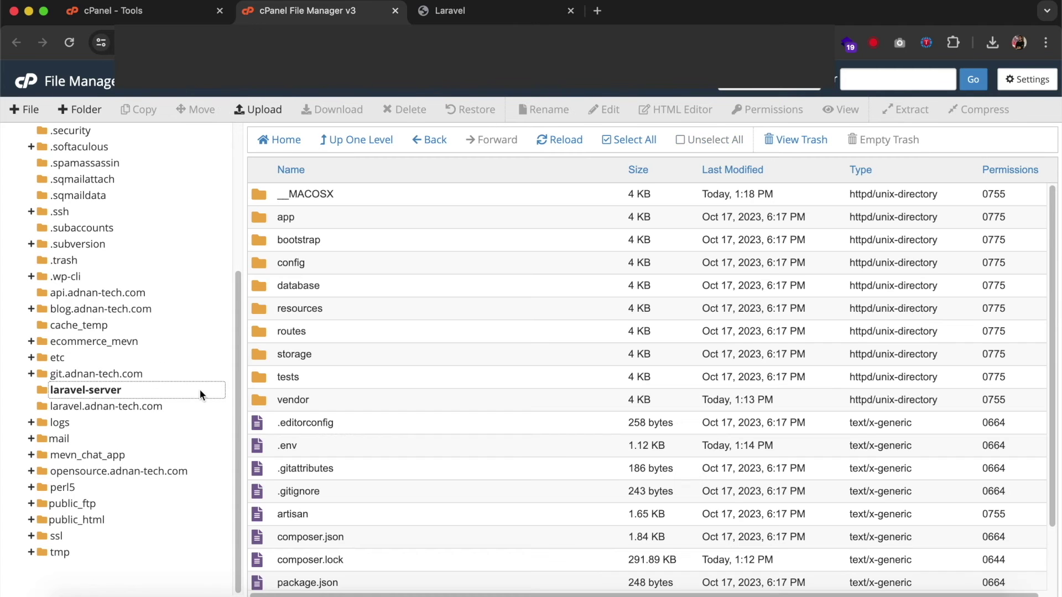
pyautogui.doubleClick(327, 354)
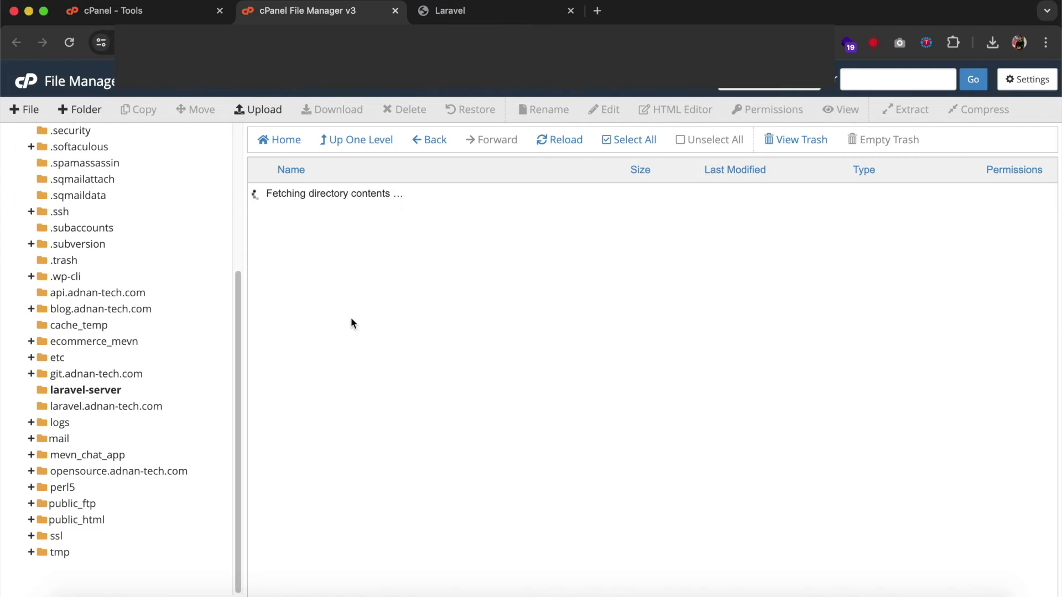
pyautogui.doubleClick(347, 199)
pyautogui.click(349, 218)
pyautogui.doubleClick(346, 197)
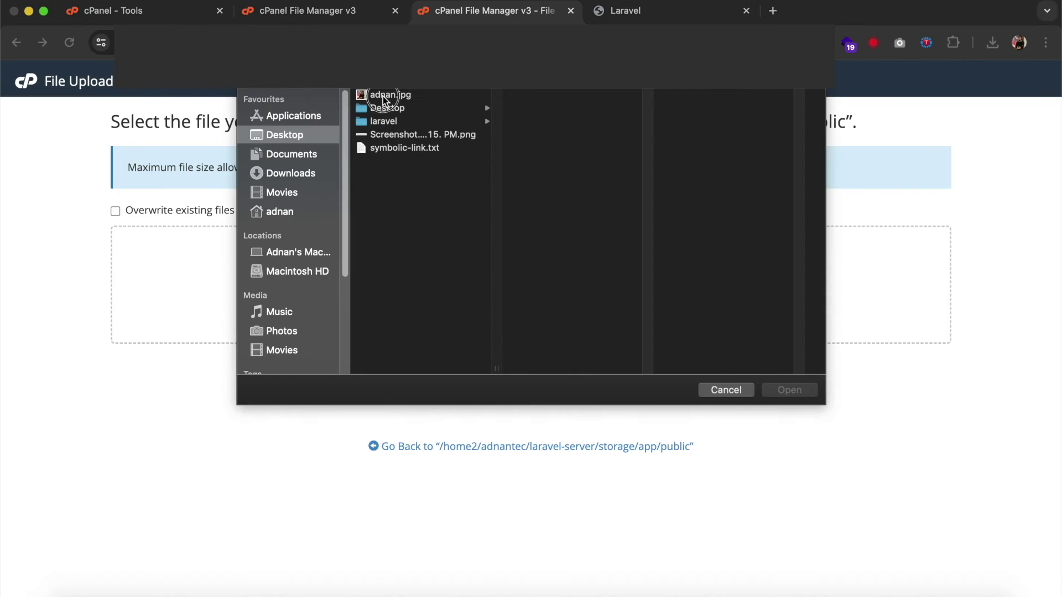
# Upload adnan.jpg (84.6 KB) there, refresh, and open the laravel.adnan-tech.com folder
pyautogui.click(386, 96)
pyautogui.press('Return')
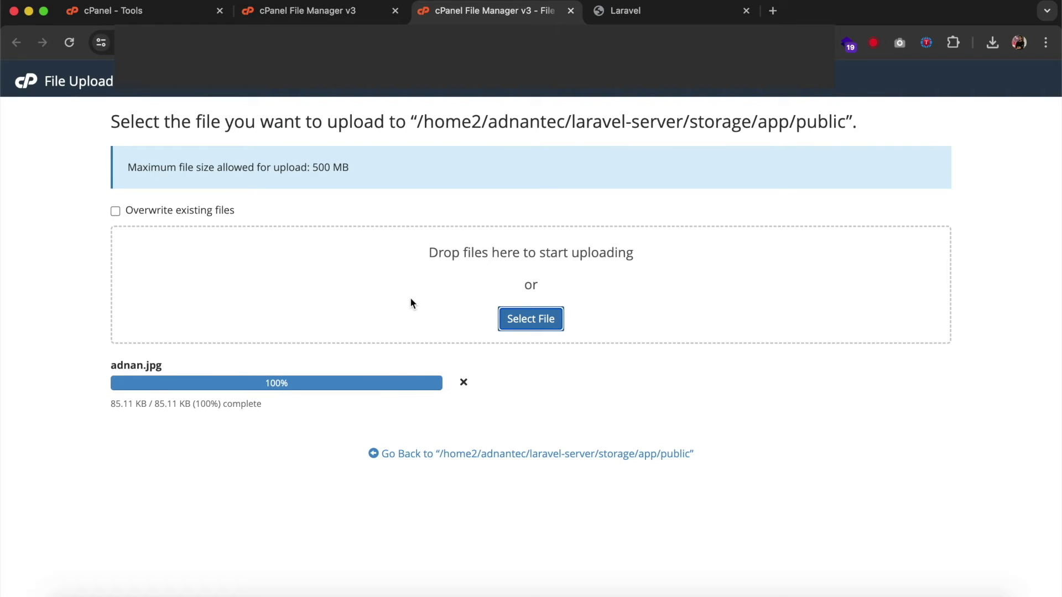
pyautogui.click(571, 10)
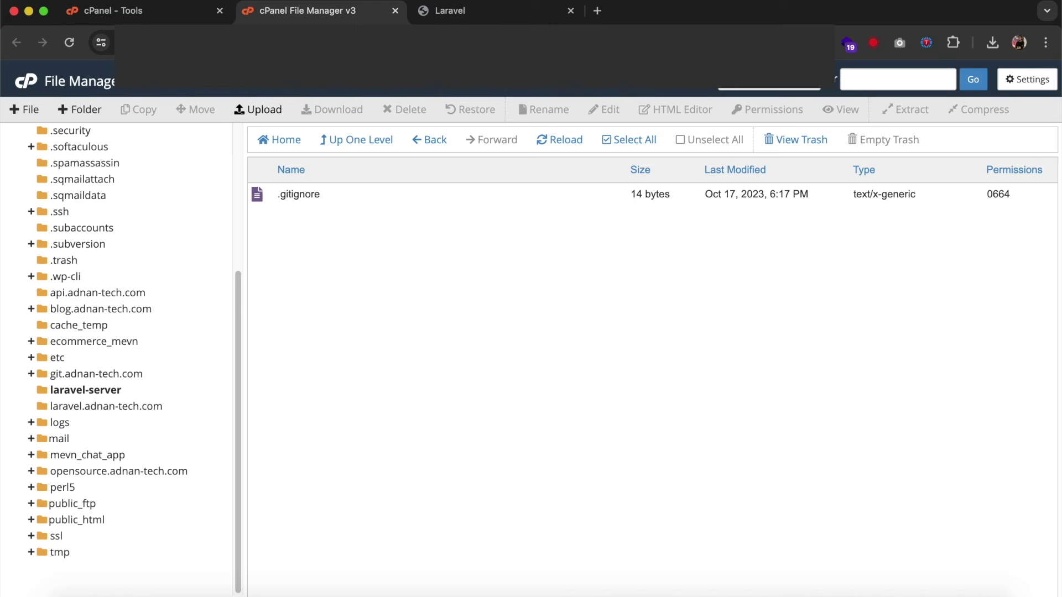
pyautogui.click(543, 140)
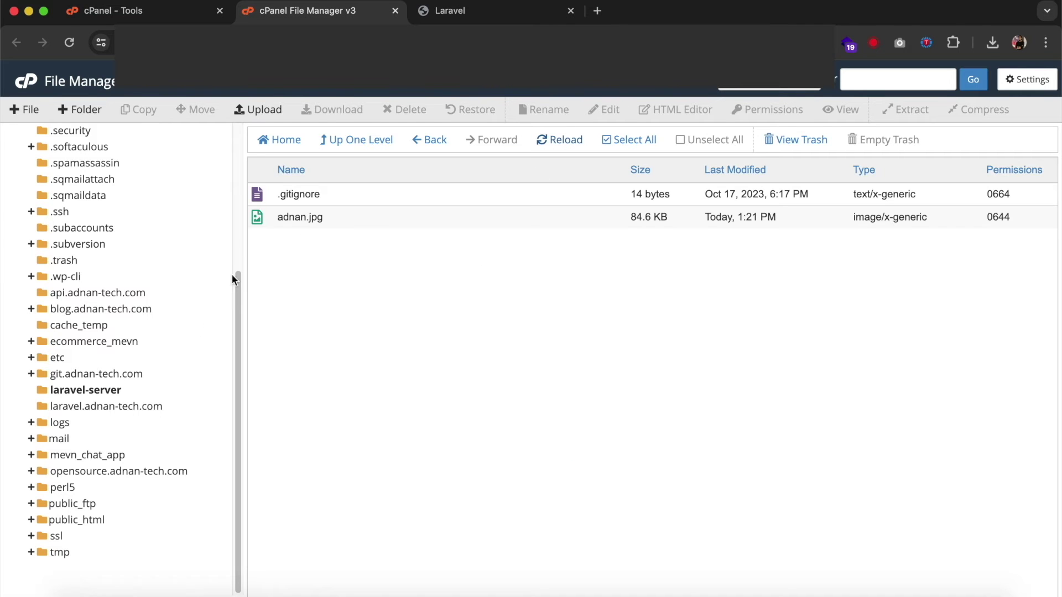
pyautogui.click(115, 408)
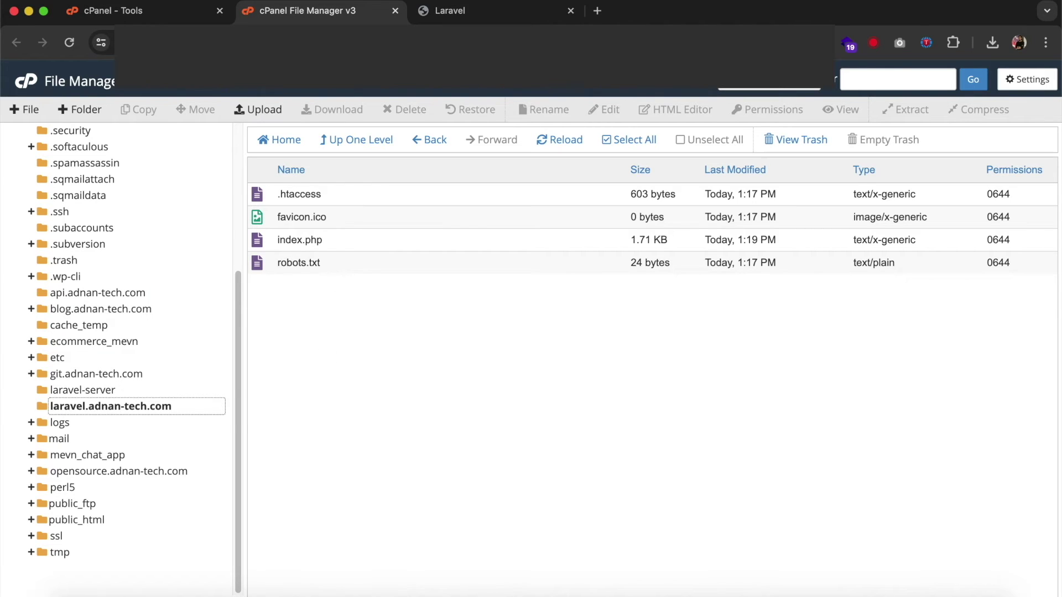
pyautogui.click(190, 13)
# Run ln -s in Terminal linking laravel-server/storage/app/public to laravel.adnan-tech.com/storage
pyautogui.click(697, 84)
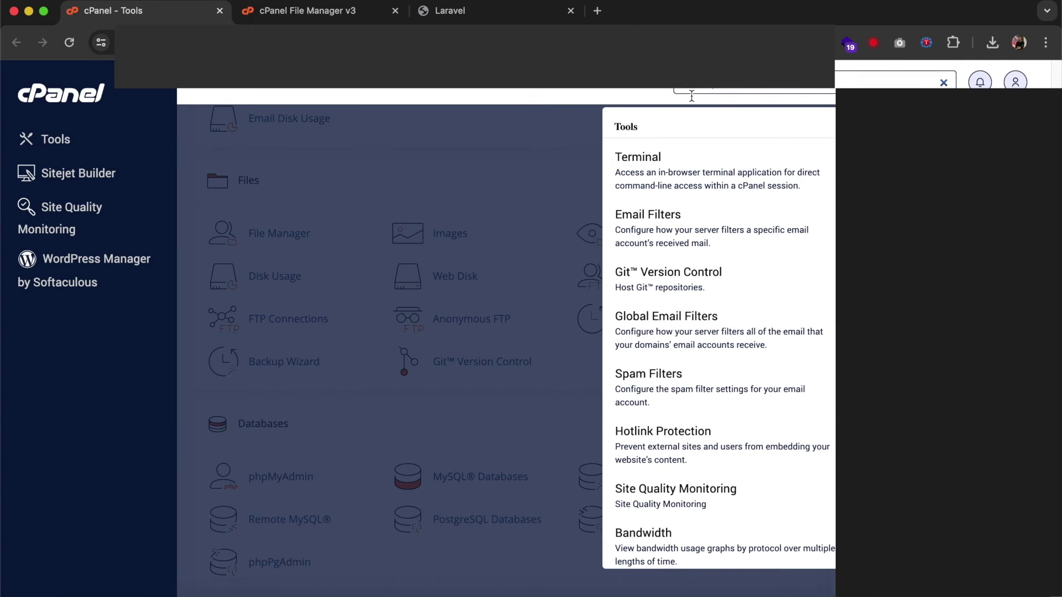
pyautogui.click(637, 157)
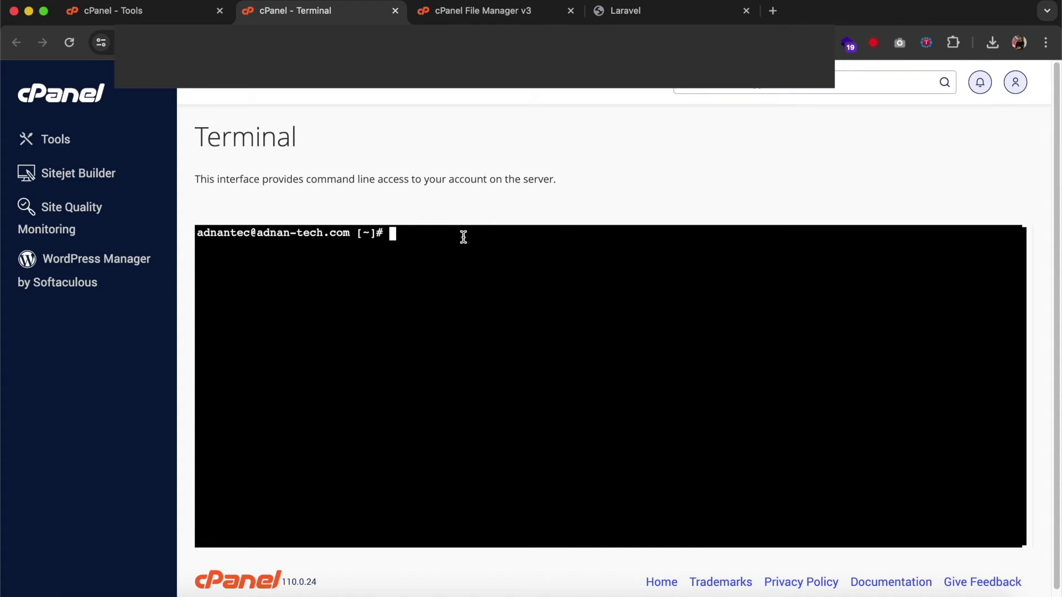
pyautogui.write('ln -s')
pyautogui.hotkey('ctrl', 'Tab')
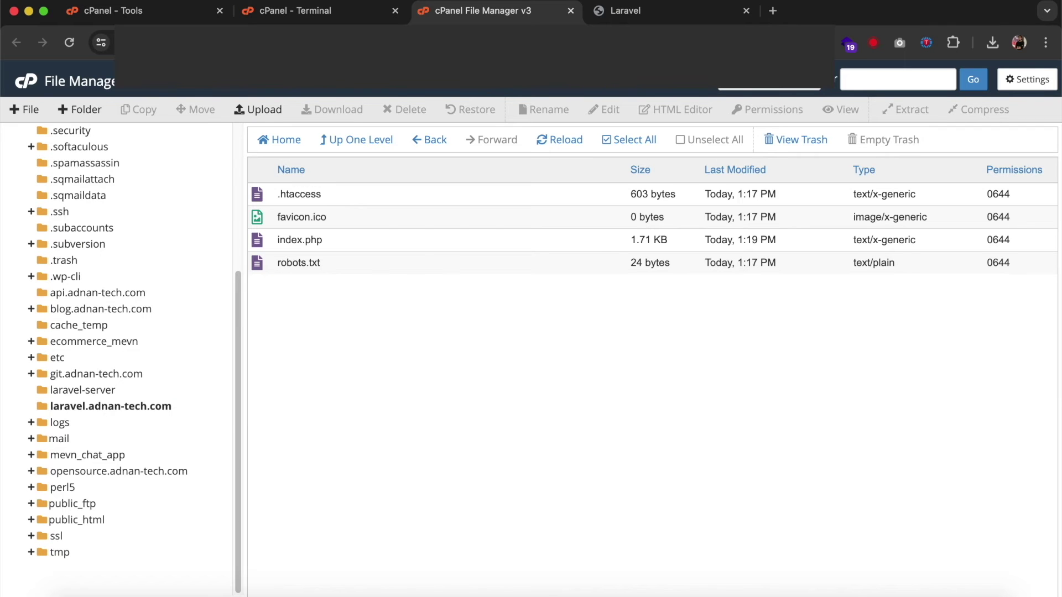
pyautogui.scroll(5, 95, 194)
pyautogui.click(331, 12)
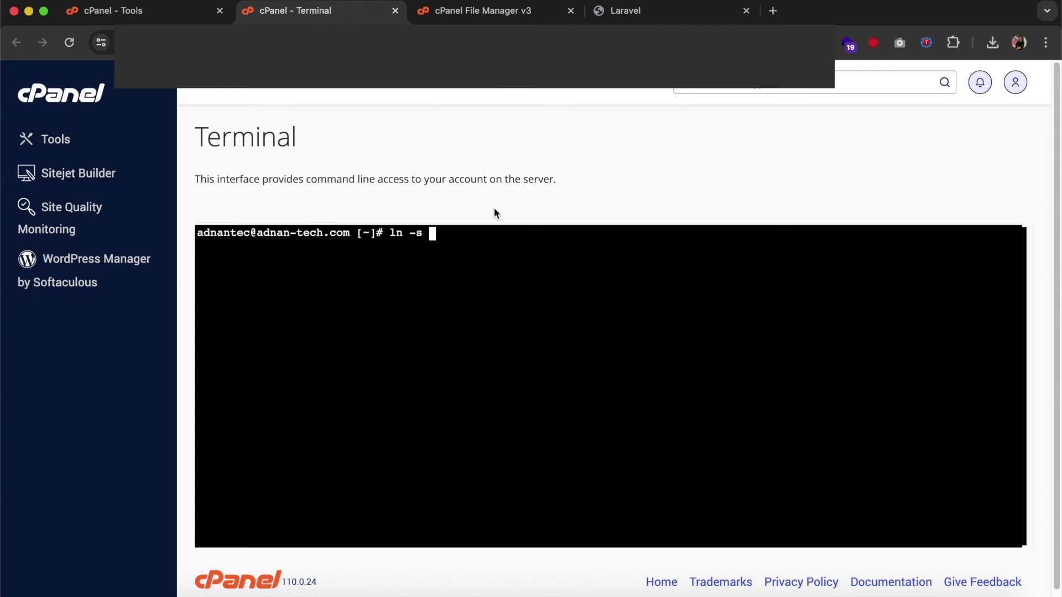
pyautogui.write('/home2/adnan')
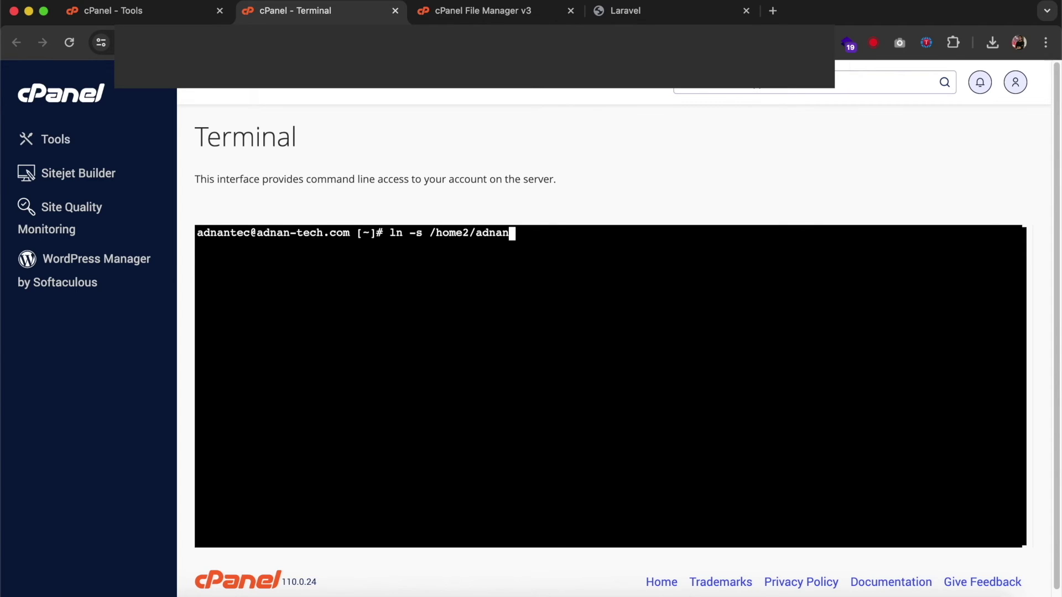
pyautogui.write('tec/laravel-serv')
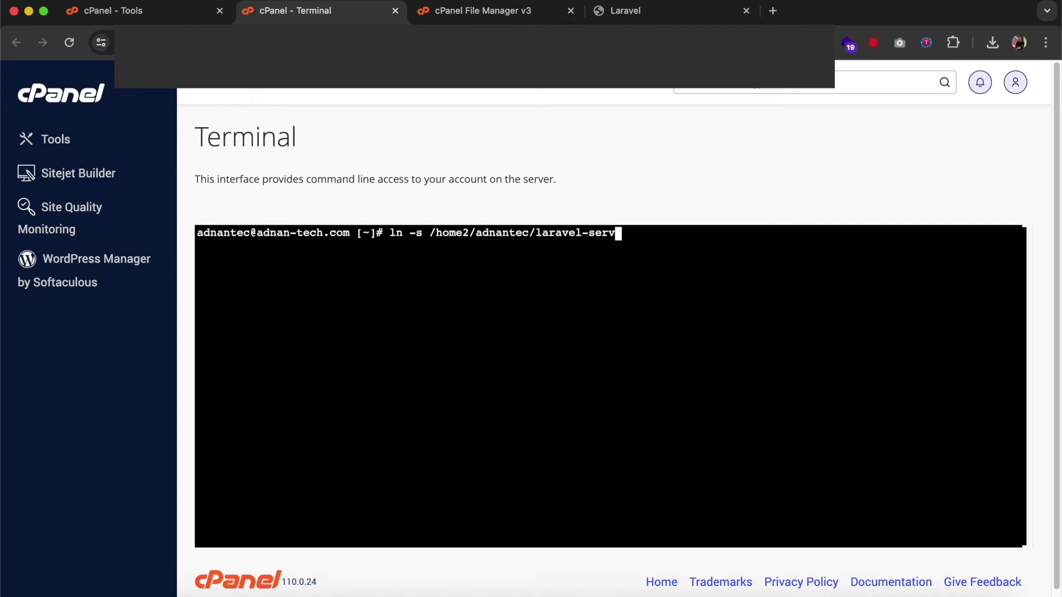
pyautogui.write('er/storage')
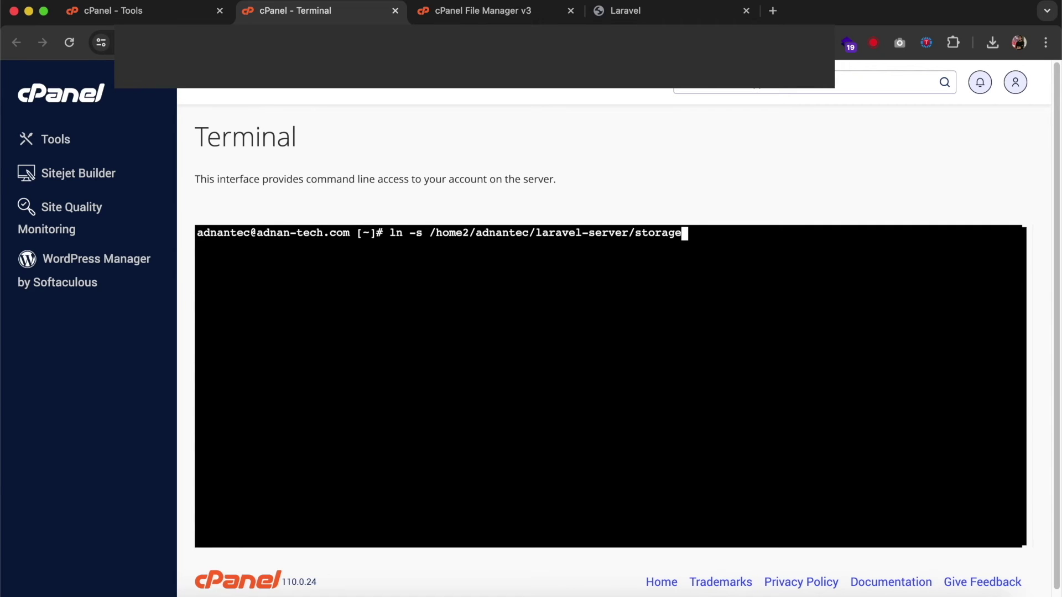
pyautogui.write('/app/public ')
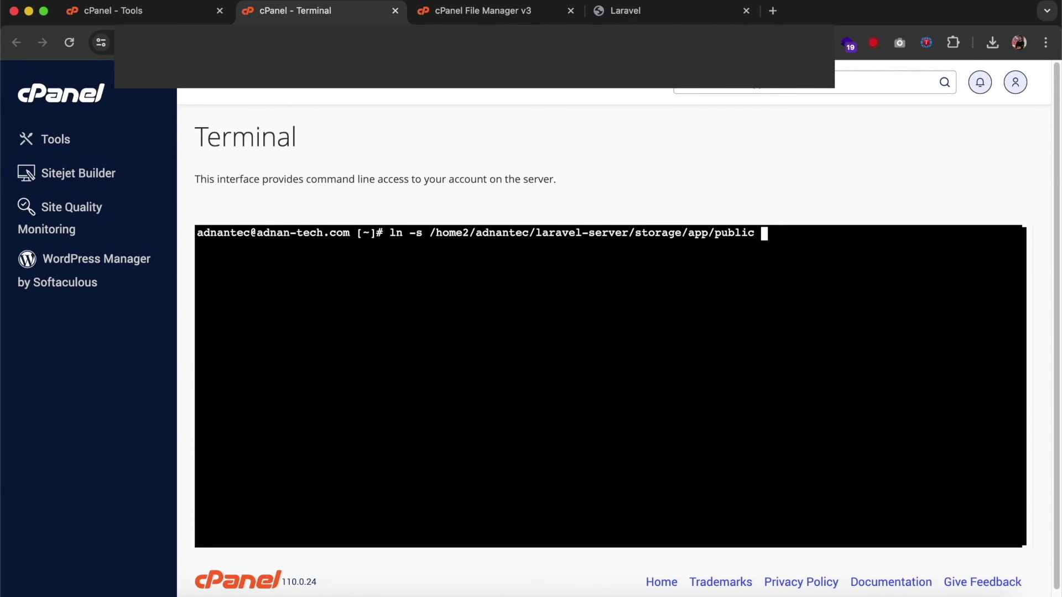
pyautogui.write('/home2/adnantec/lara')
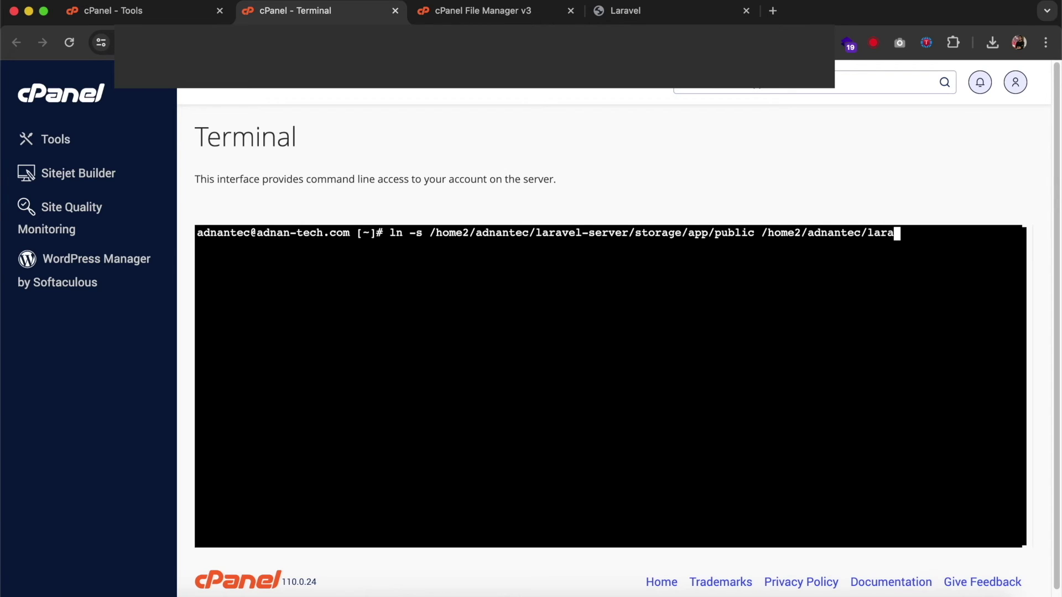
pyautogui.write('vel.adnan-te')
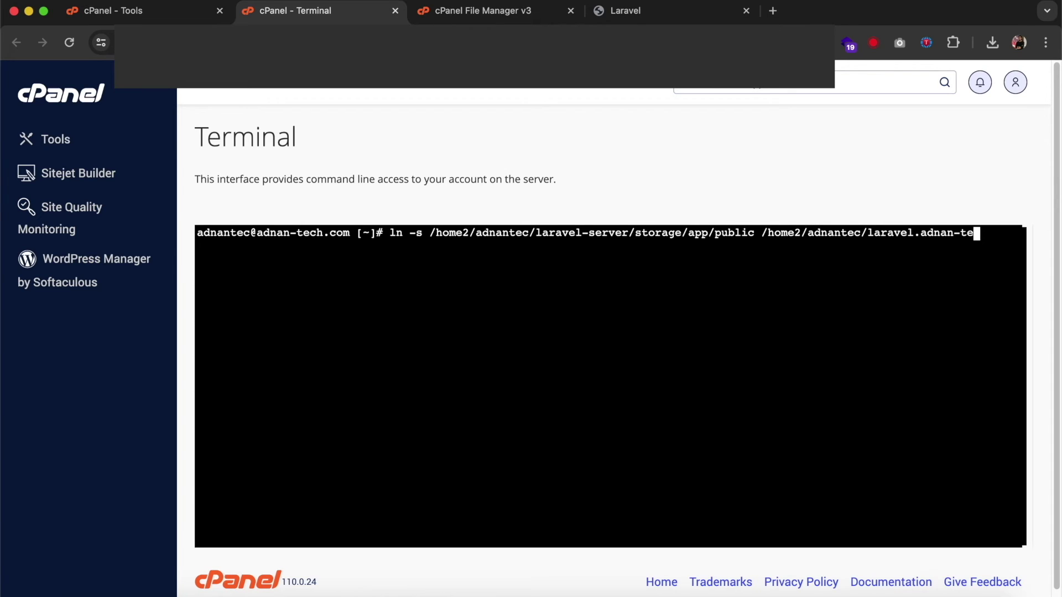
pyautogui.write('ch.com/storag')
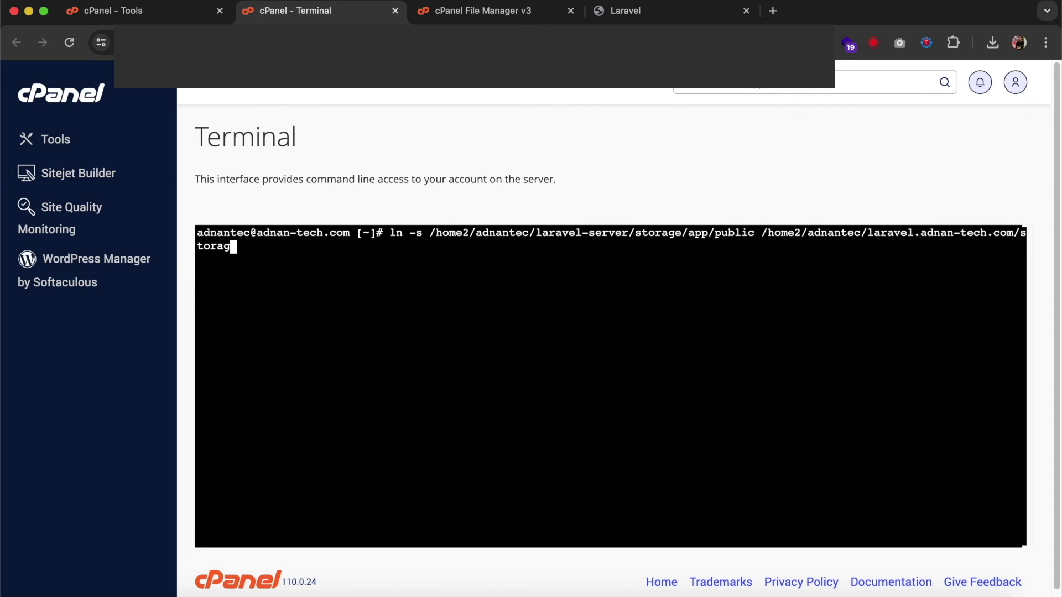
pyautogui.write('e')
pyautogui.press('Return')
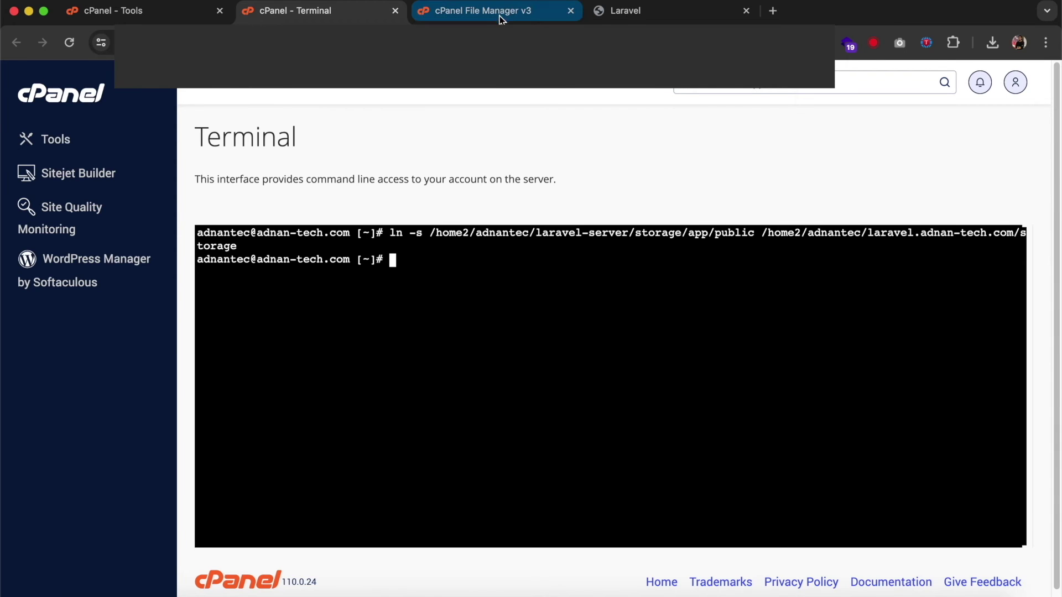
pyautogui.click(501, 20)
# Refresh to show the storage link, then open laravel-server/resources/views and welcome.blade.php's actions
pyautogui.click(558, 139)
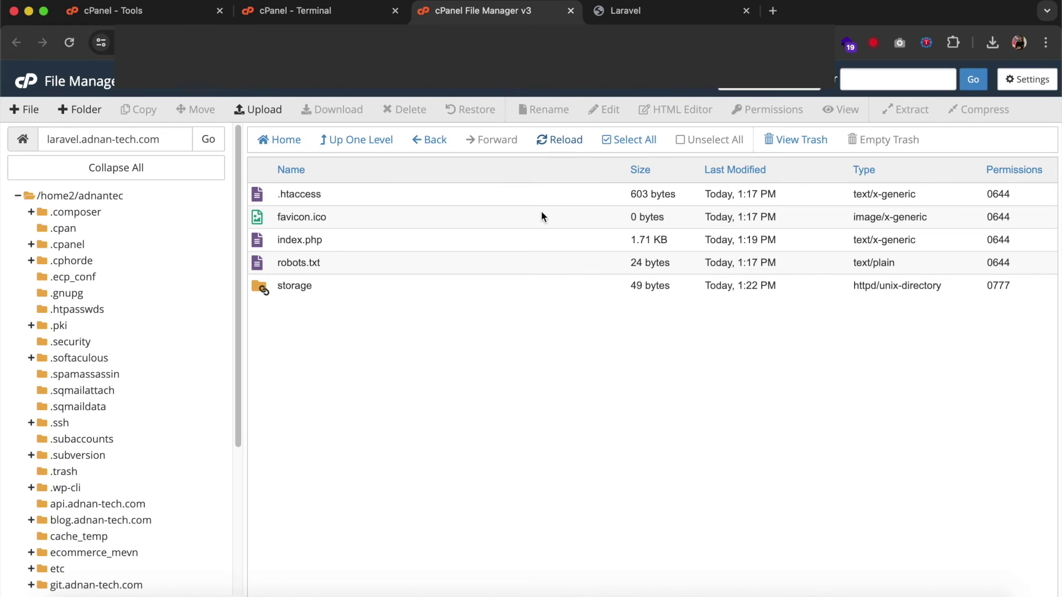
pyautogui.scroll(-5, 114, 469)
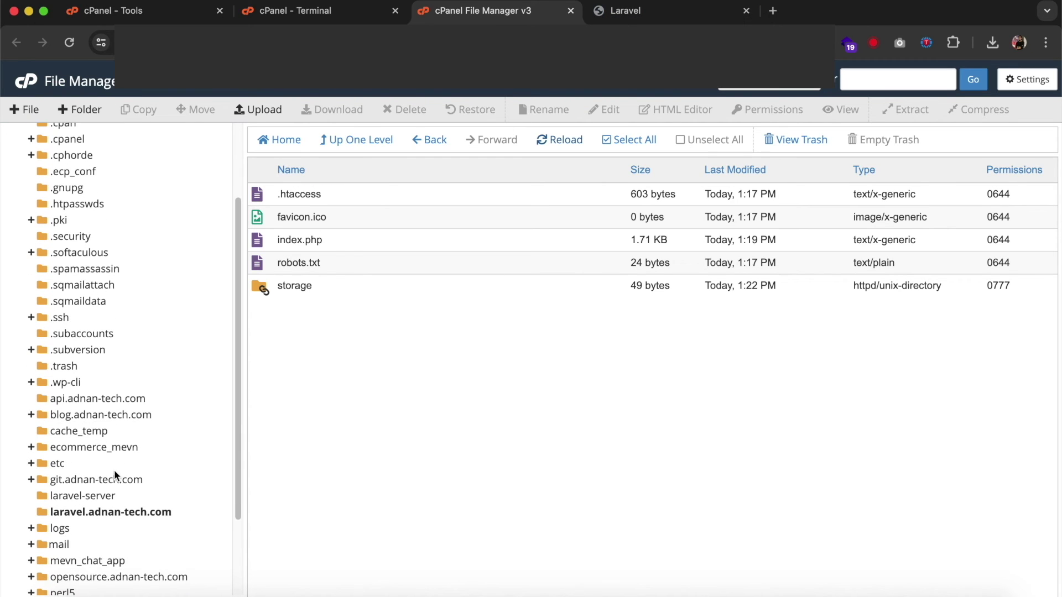
pyautogui.click(93, 496)
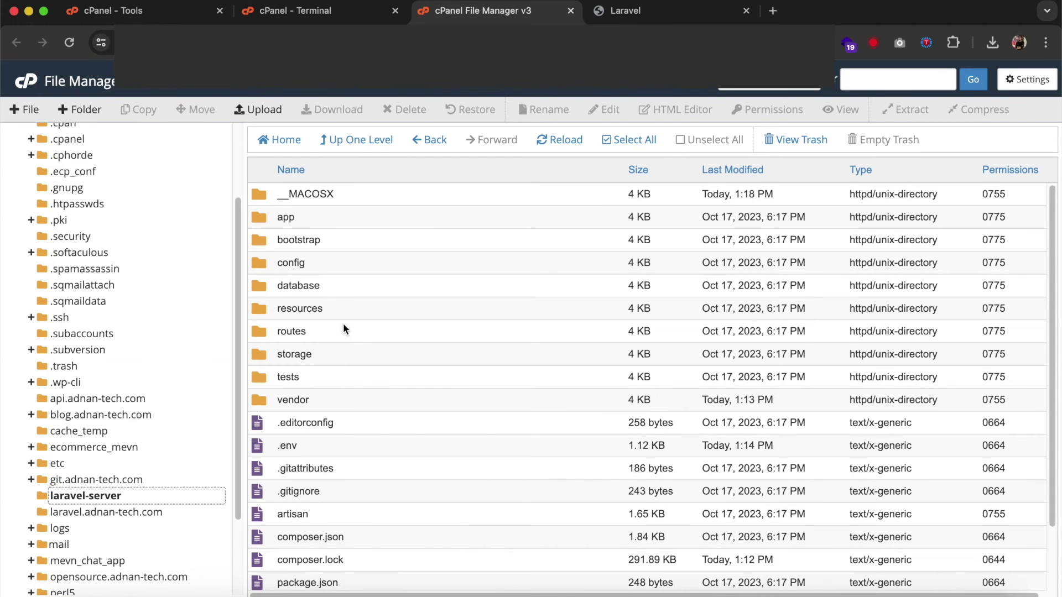
pyautogui.doubleClick(338, 309)
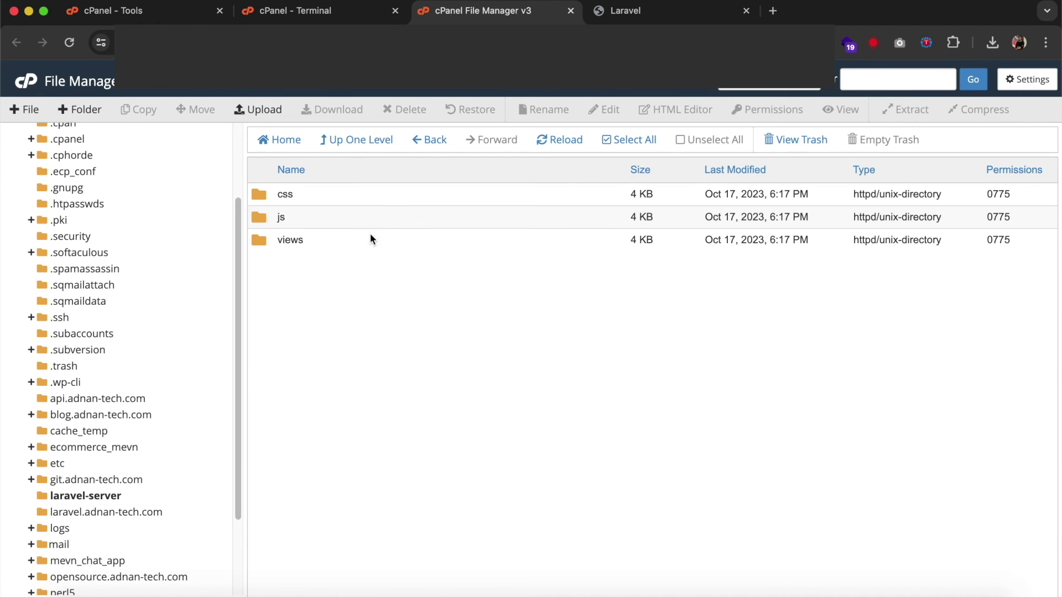
pyautogui.doubleClick(370, 238)
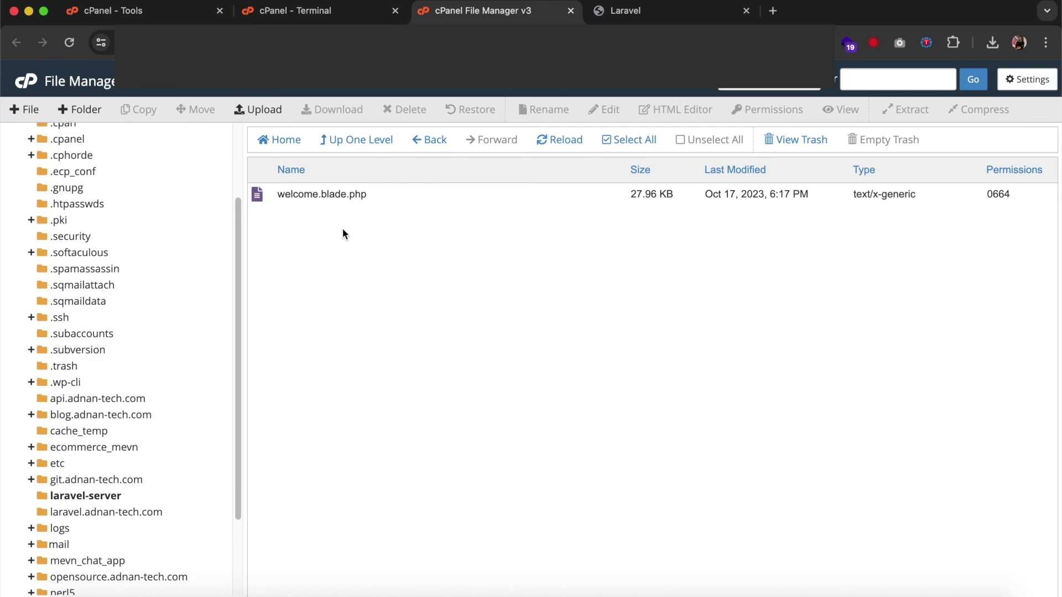
pyautogui.rightClick(389, 194)
# Open welcome.blade.php in the editor and make a blank line right after the <body> tag
pyautogui.click(418, 246)
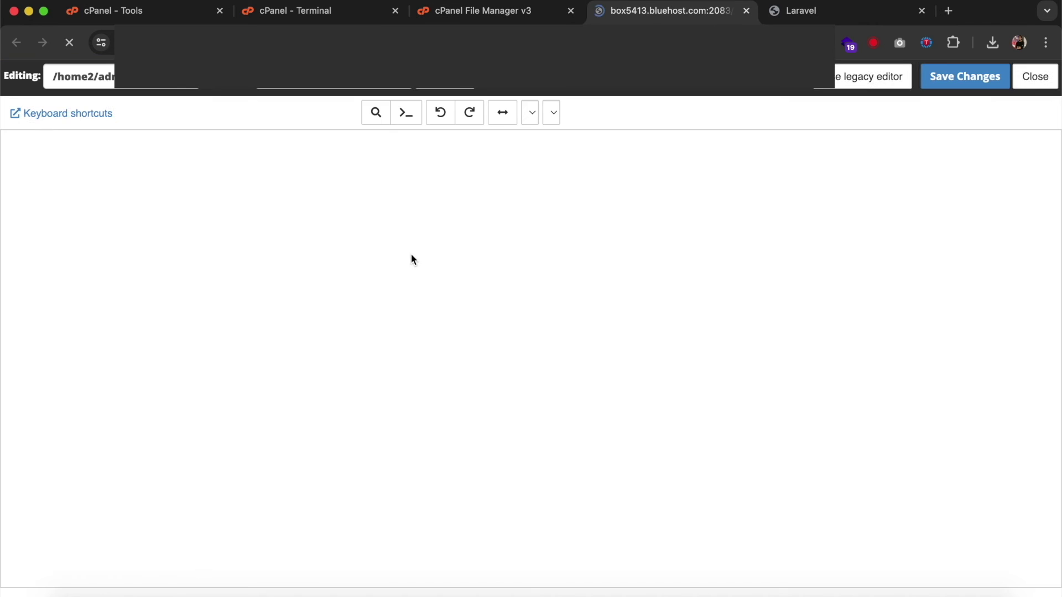
pyautogui.scroll(-4, 303, 280)
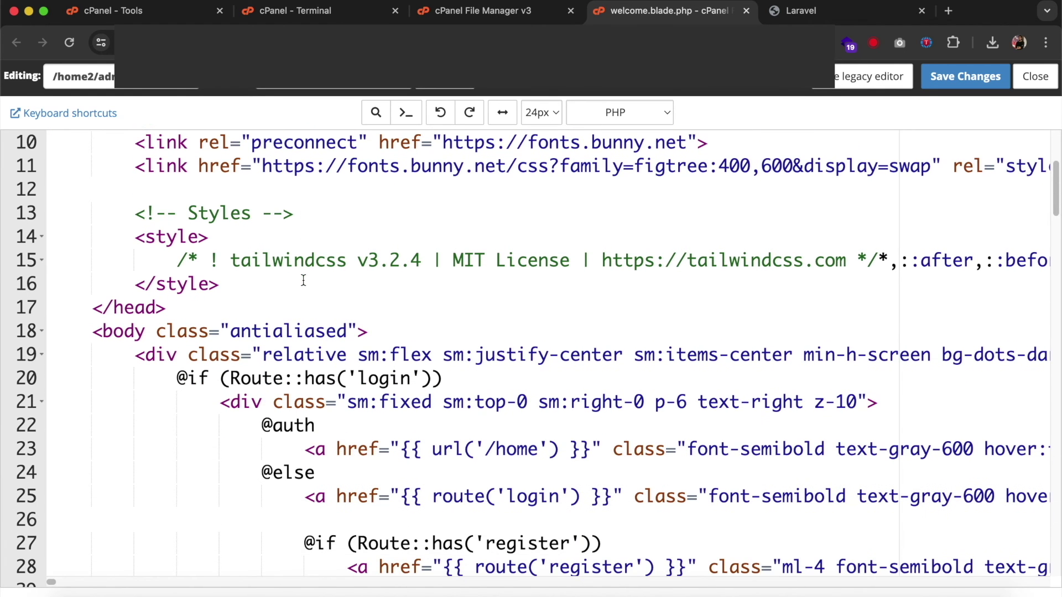
pyautogui.click(368, 330)
pyautogui.press('Return')
pyautogui.press('Return')
pyautogui.press('Return')
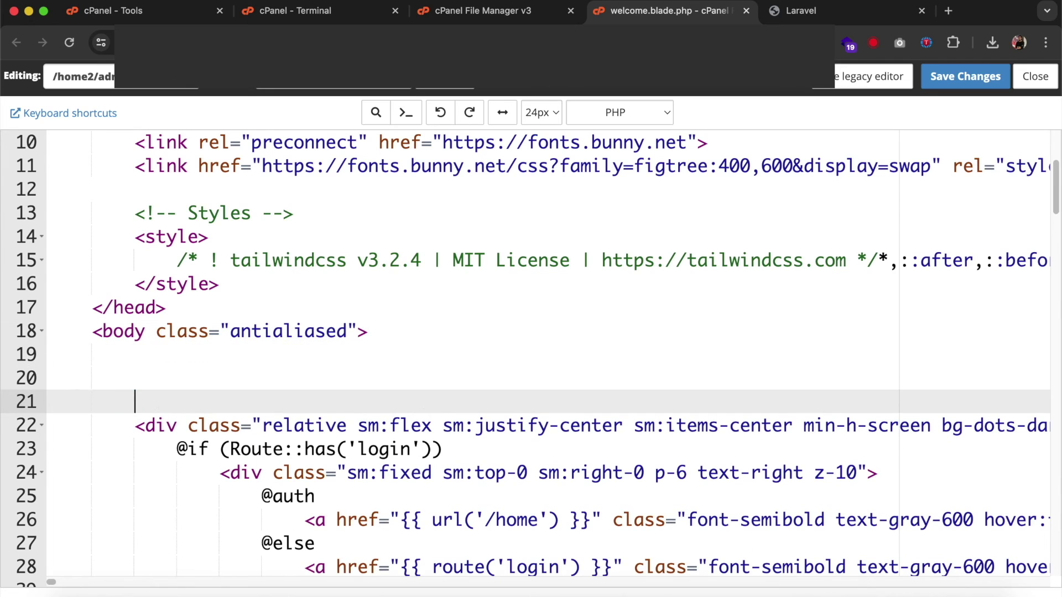
pyautogui.press('Up')
# Insert <img src="{{ url('/storage/adnan.jpg') }}" /> on the new line and save the file
pyautogui.write('<img')
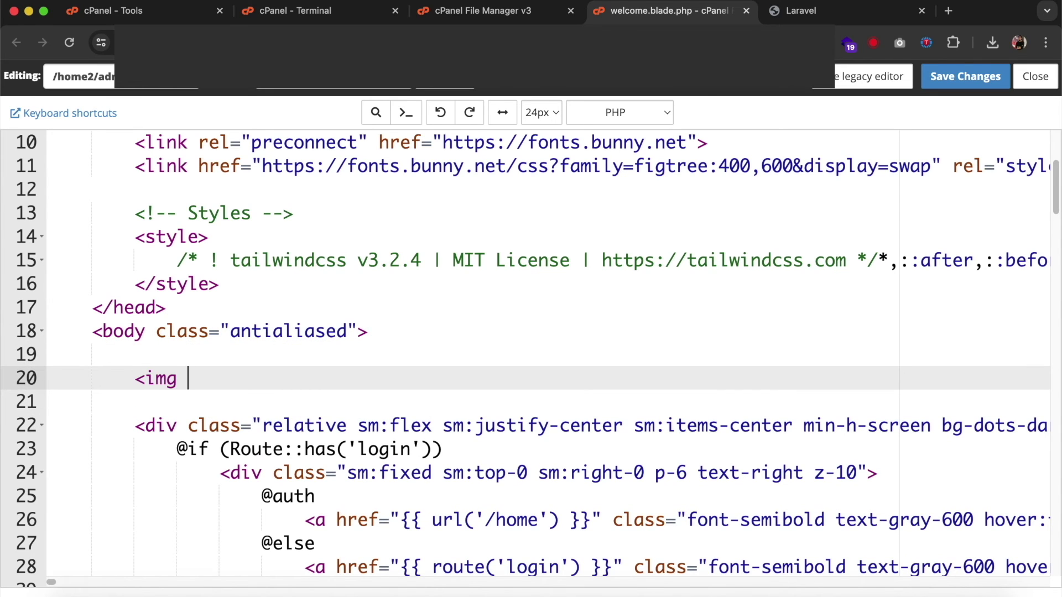
pyautogui.press('Left')
pyautogui.press('Left')
pyautogui.write('src="{{')
pyautogui.press('Left')
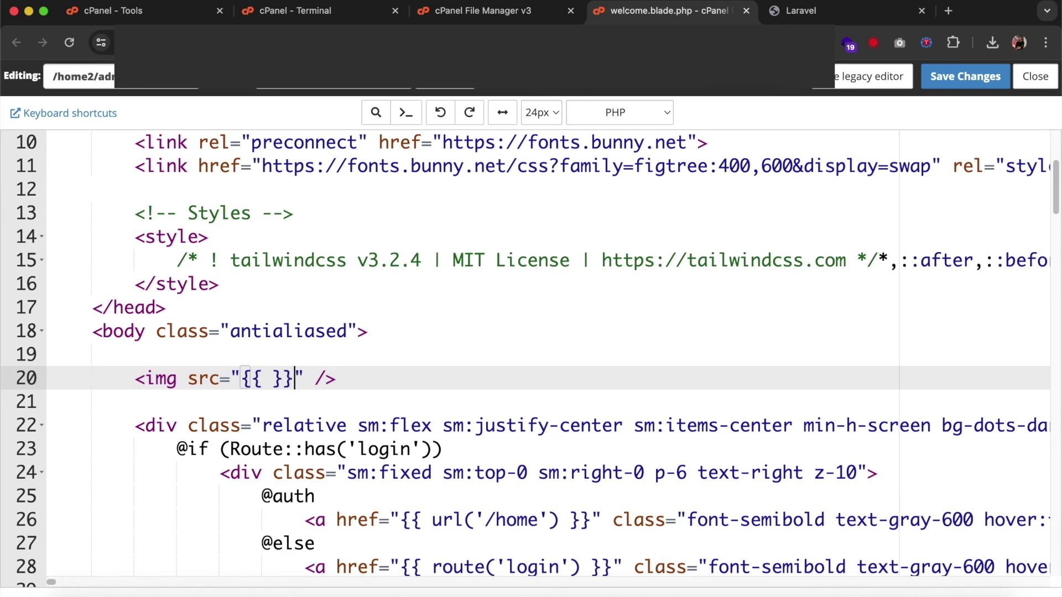
pyautogui.write('url()')
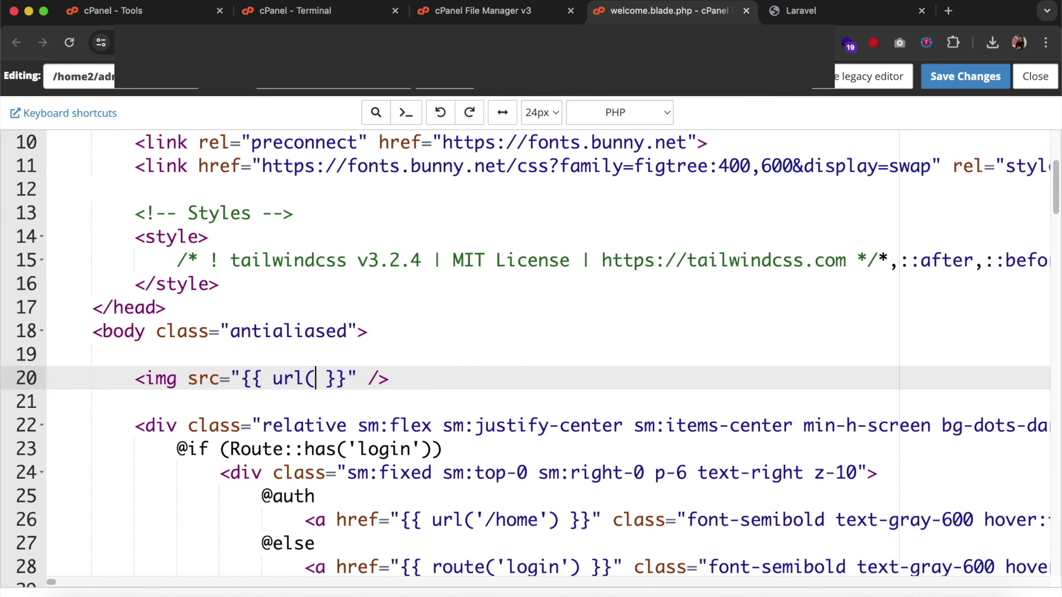
pyautogui.press('Left')
pyautogui.write("''")
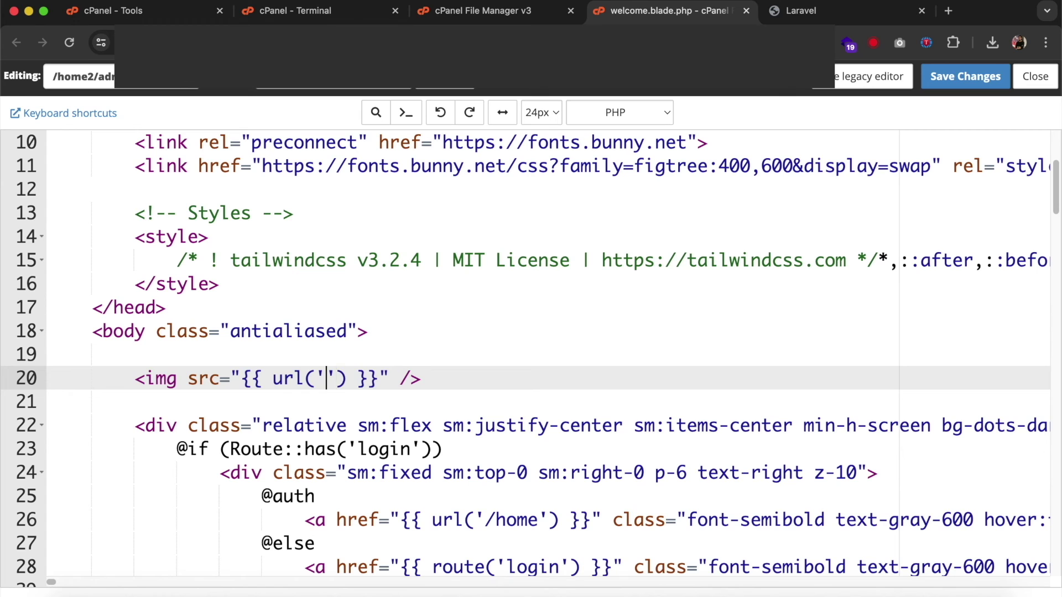
pyautogui.write('/storage/adnan')
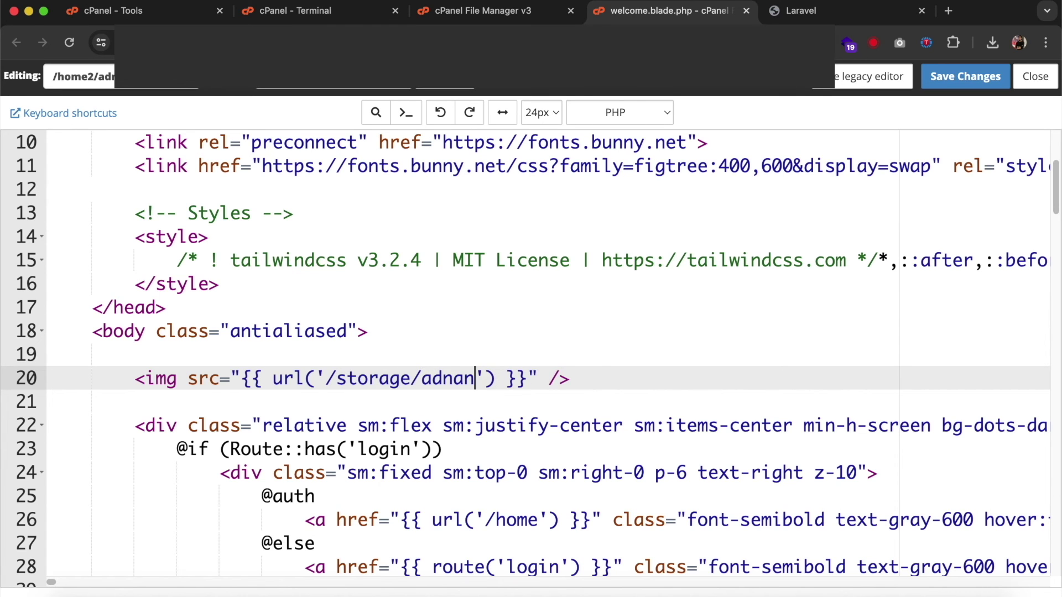
pyautogui.write('.jpg')
pyautogui.click(934, 79)
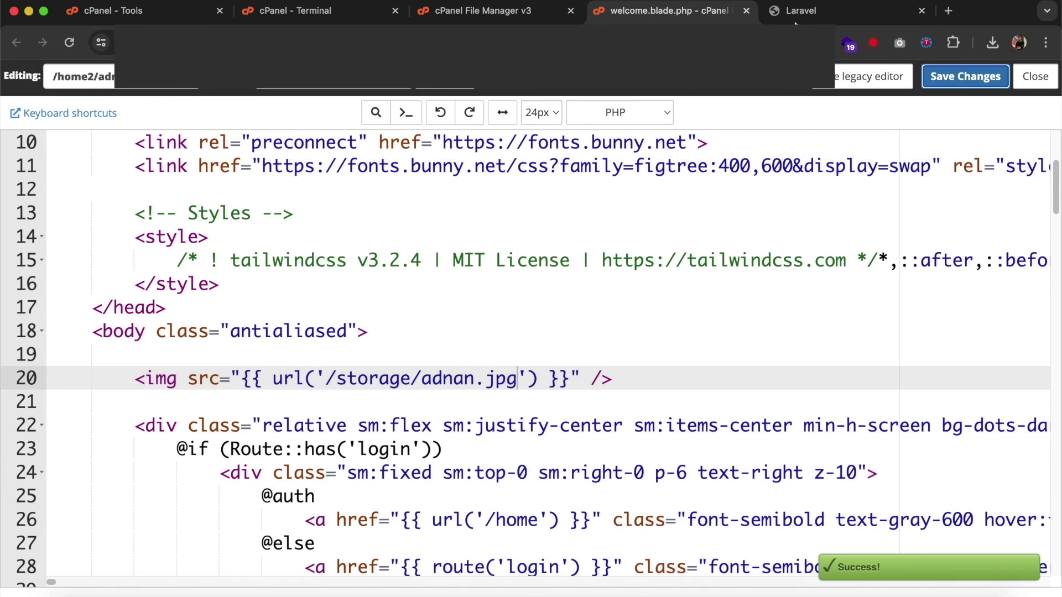
# Reload the laravel.adnan-tech.com welcome page to show the new photo
pyautogui.click(795, 22)
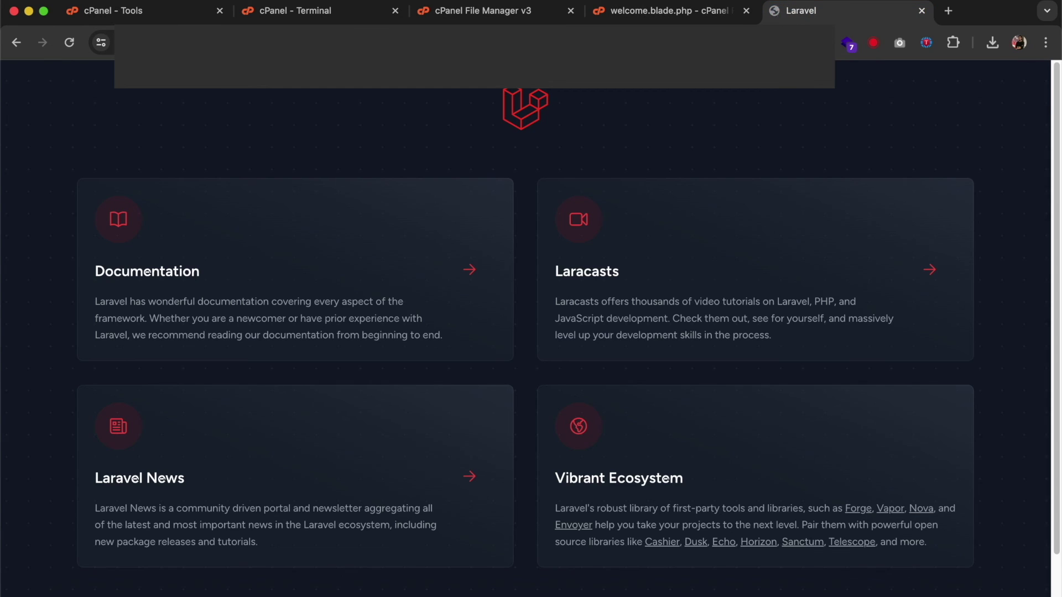
pyautogui.press('super+r')
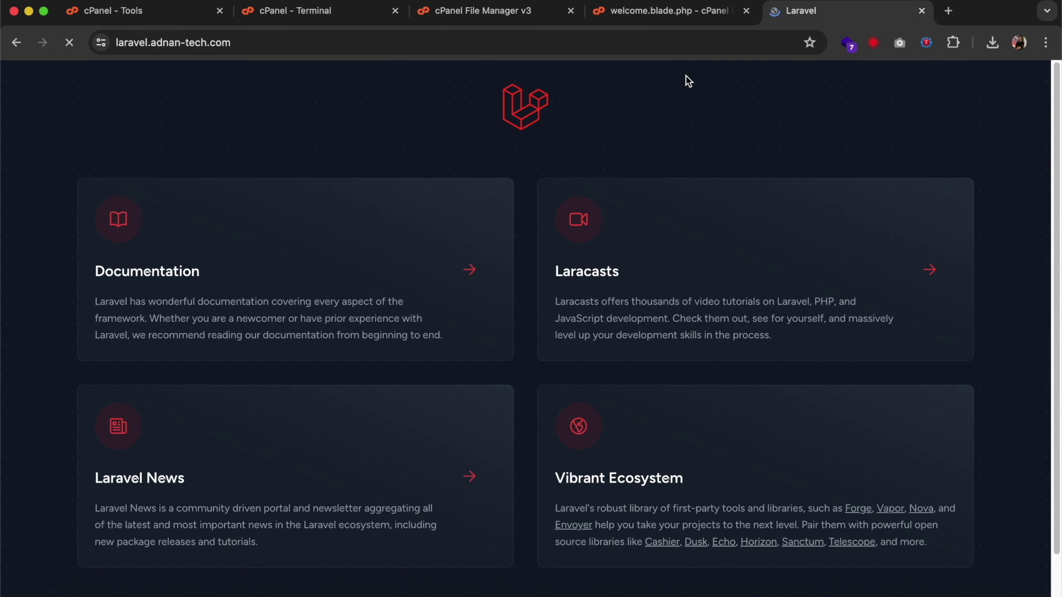
pyautogui.scroll(-7, 664, 93)
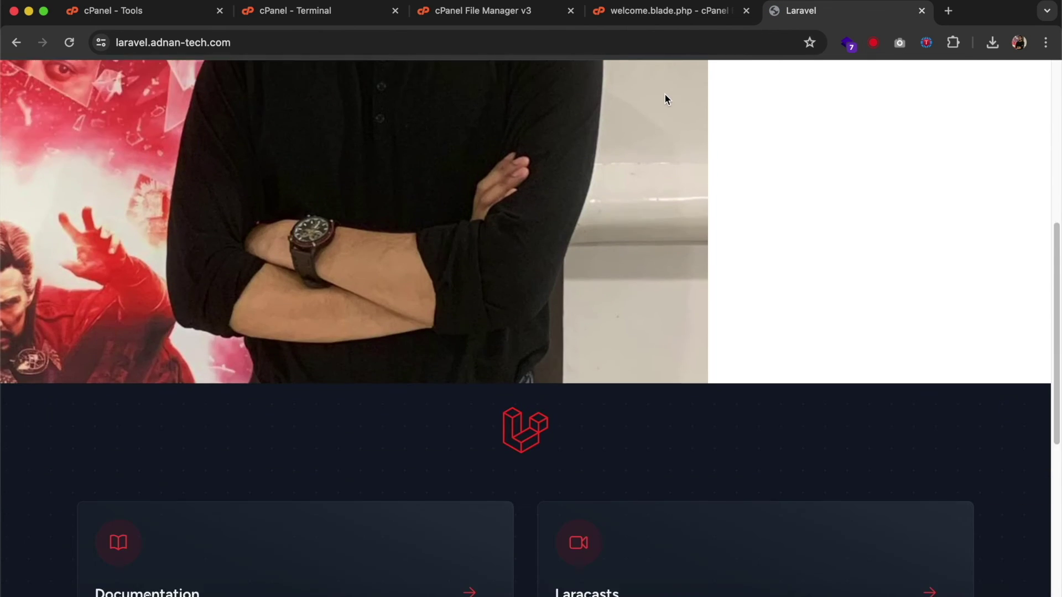
pyautogui.scroll(5, 664, 92)
# Open the photo in its own tab, confirm its /storage/adnan.jpg URL, and close the tab
pyautogui.rightClick(529, 141)
pyautogui.click(548, 148)
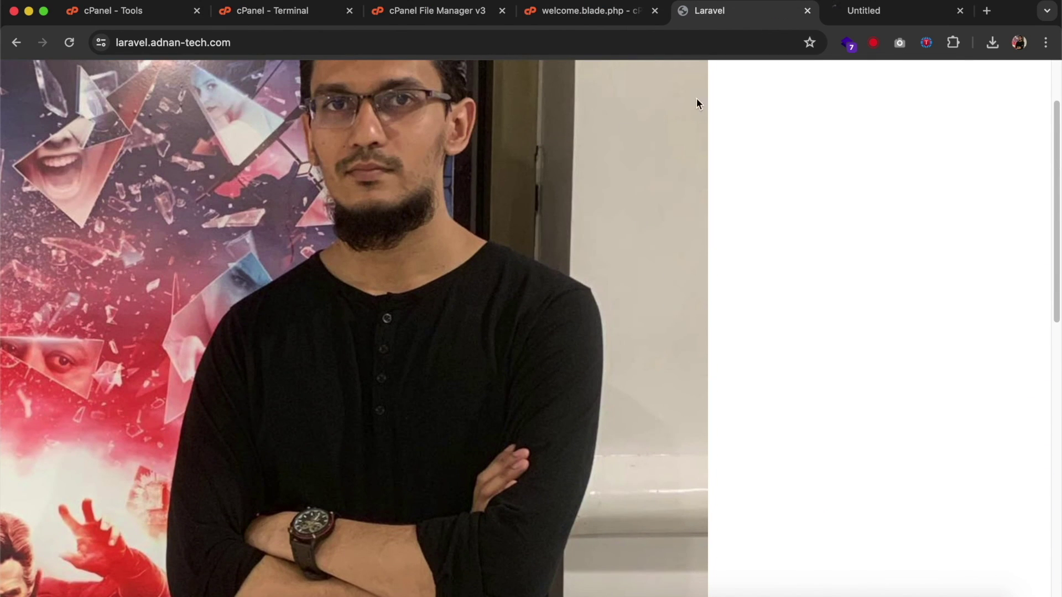
pyautogui.click(848, 18)
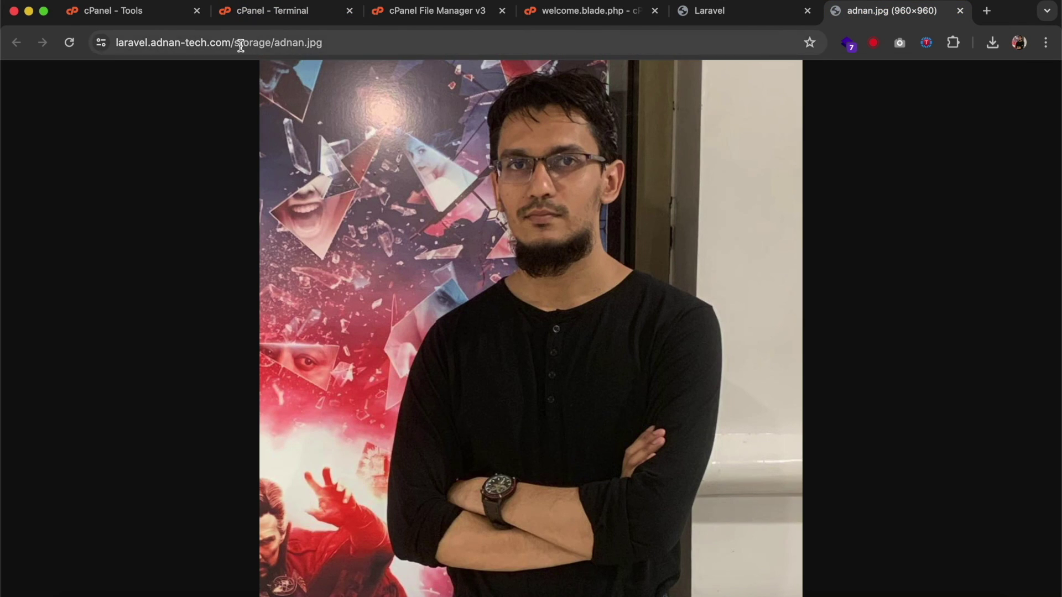
pyautogui.moveTo(236, 42); pyautogui.dragTo(418, 47)
pyautogui.press('super+w')
# Reload the welcome page and scroll through it to check the photo above the Laravel cards
pyautogui.press('super+r')
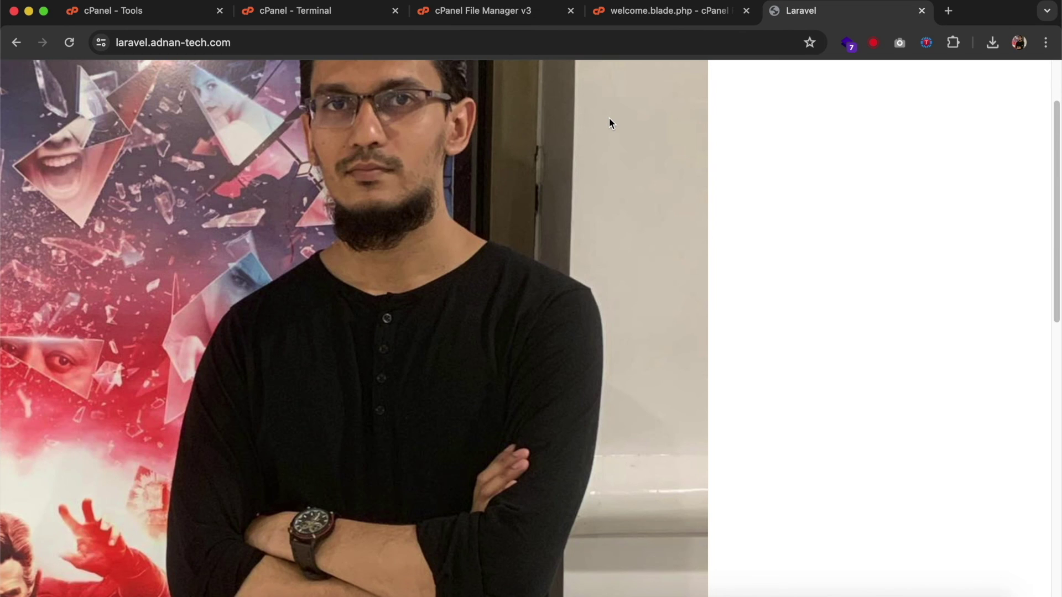
pyautogui.scroll(-6, 609, 117)
pyautogui.scroll(-5, 609, 117)
pyautogui.scroll(10, 608, 118)
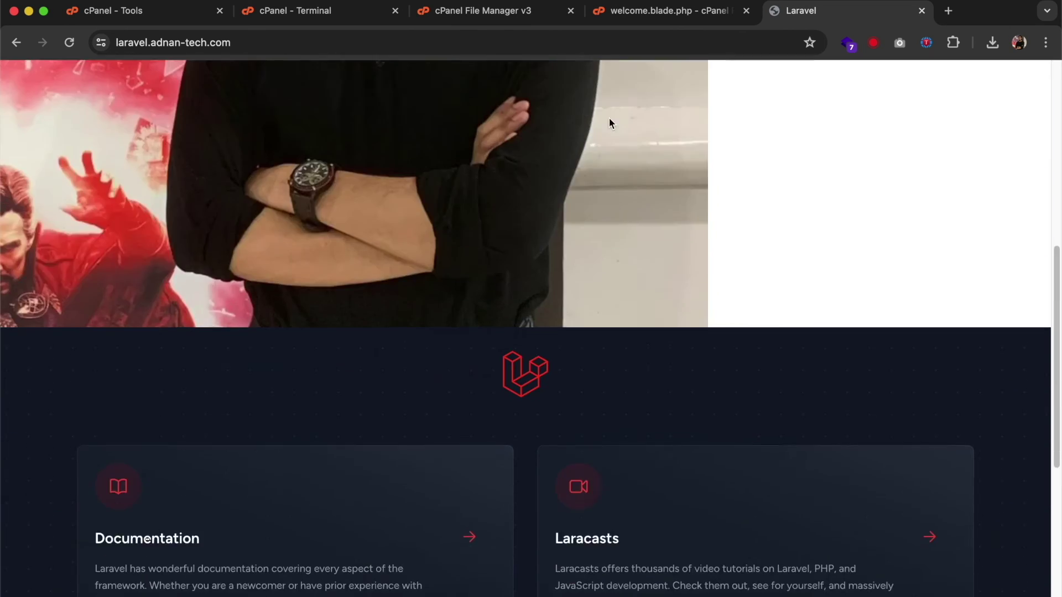